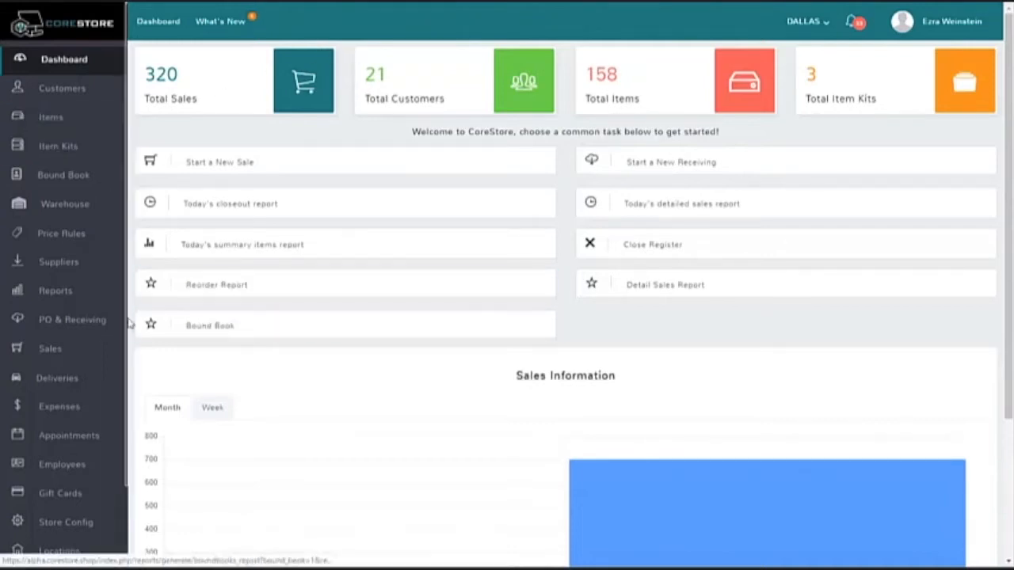
Step: Show the last sale receipt from the sales register
click(77, 351)
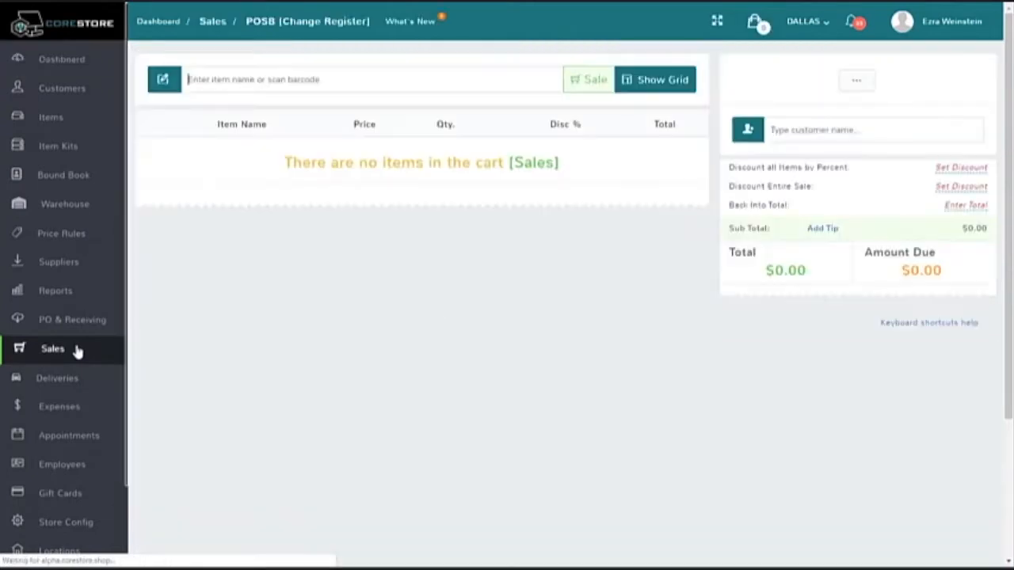
click(858, 83)
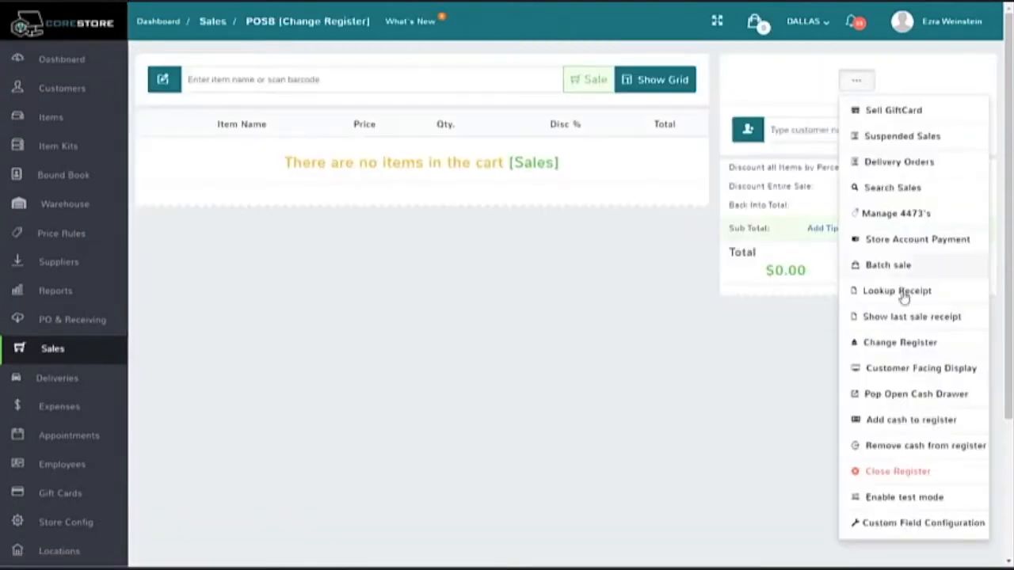
click(906, 318)
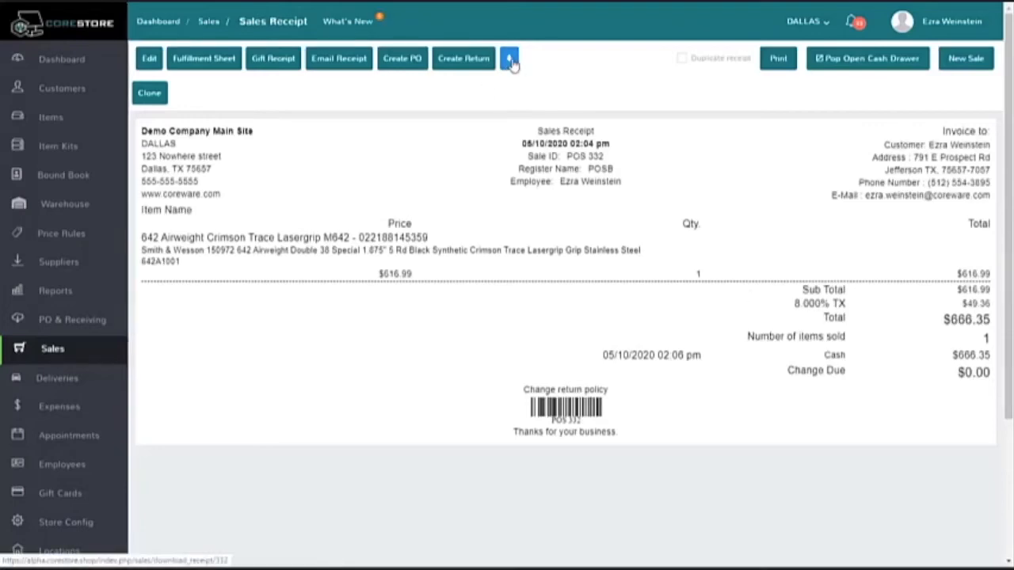
Step: Download the sales receipt as a PDF, view the file and close it
click(510, 60)
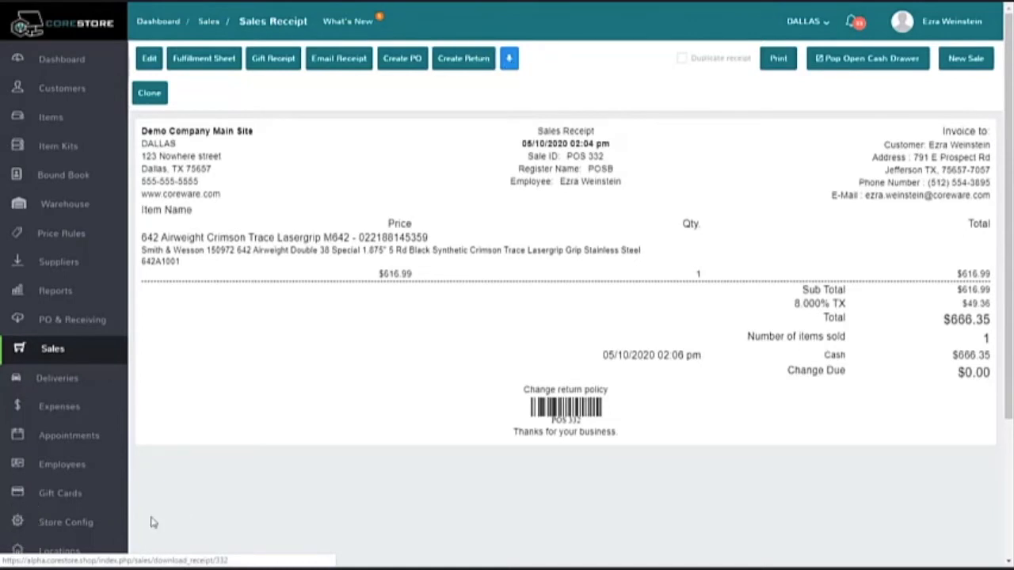
click(71, 569)
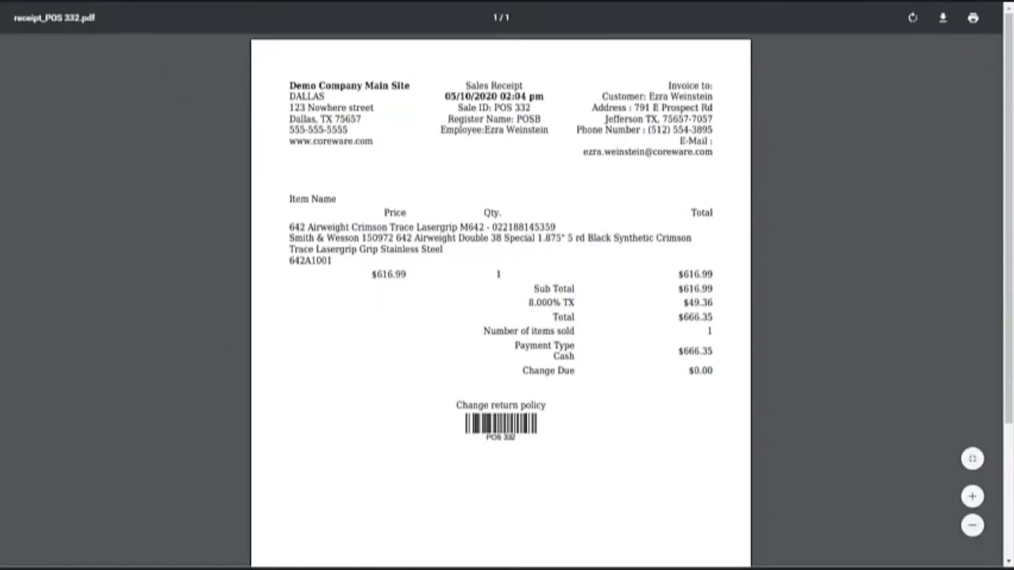
key(ctrl+w)
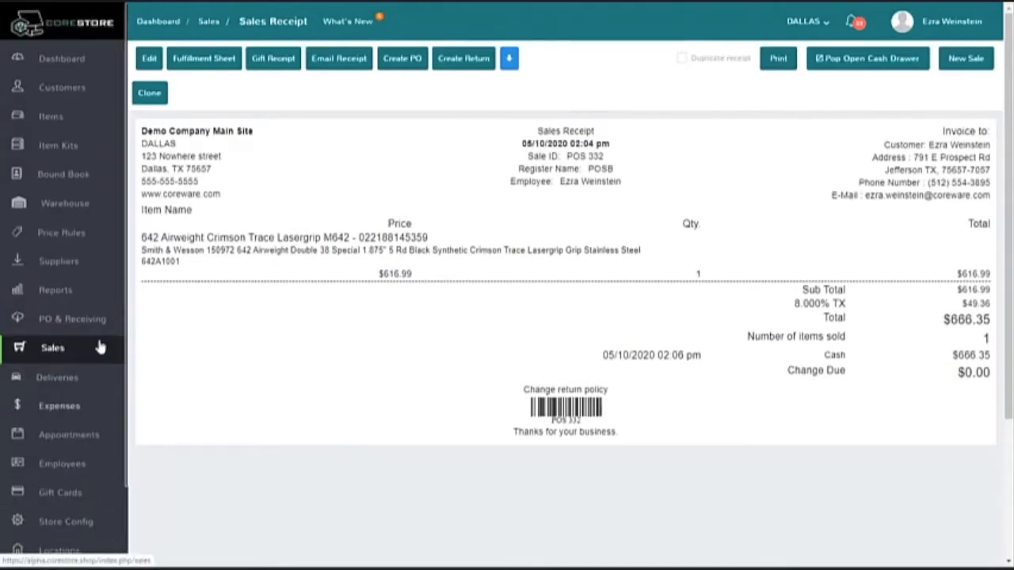
Step: Generate the Sales Summary Report for today at the DALLAS location
click(54, 291)
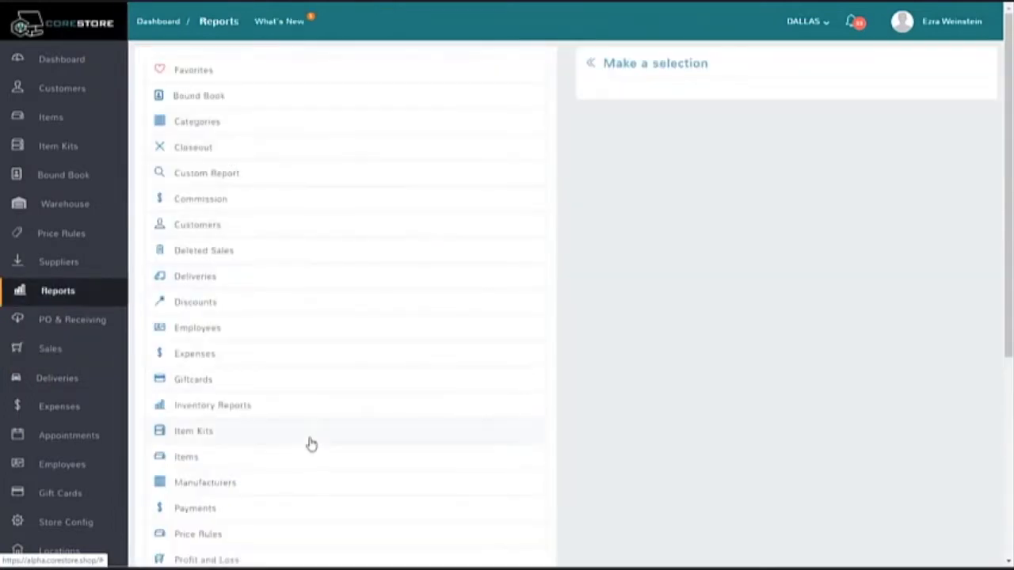
scroll(291, 319, down, 2)
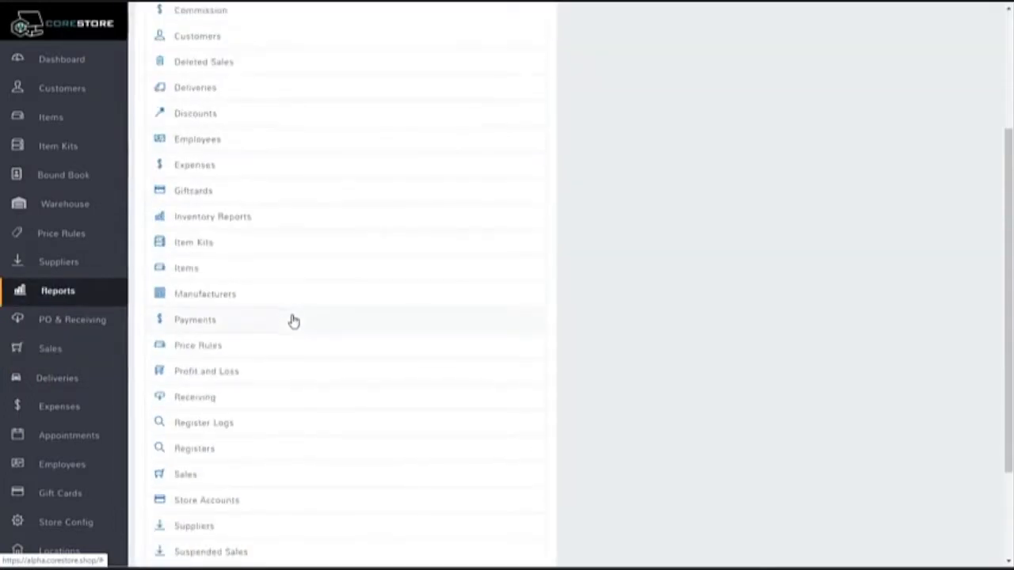
click(298, 475)
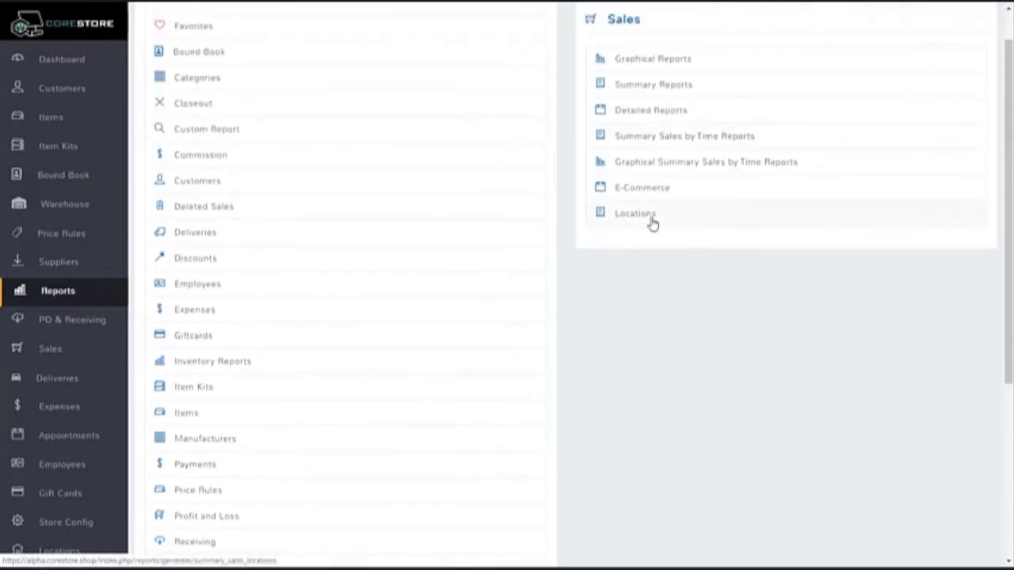
click(680, 94)
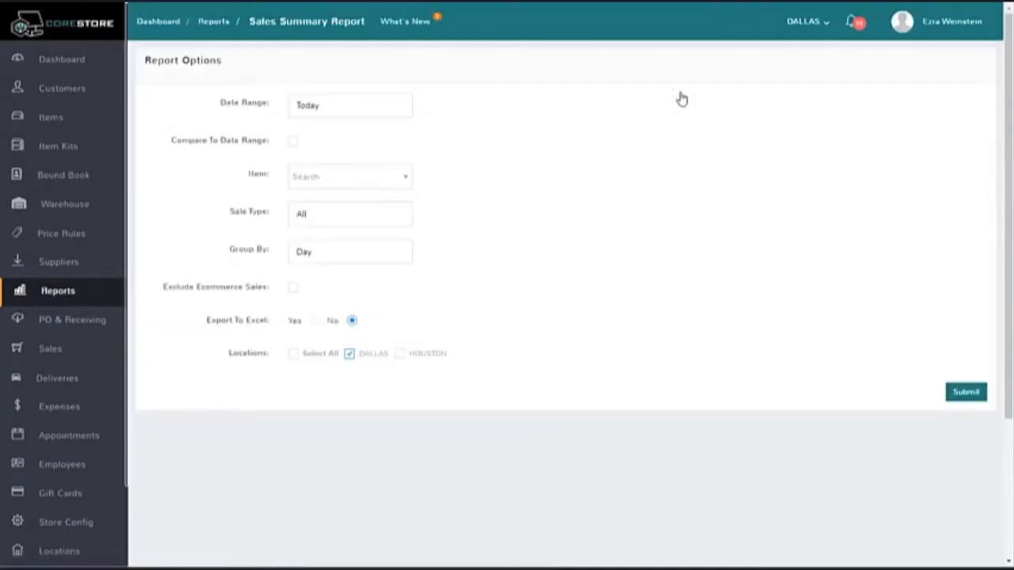
click(966, 392)
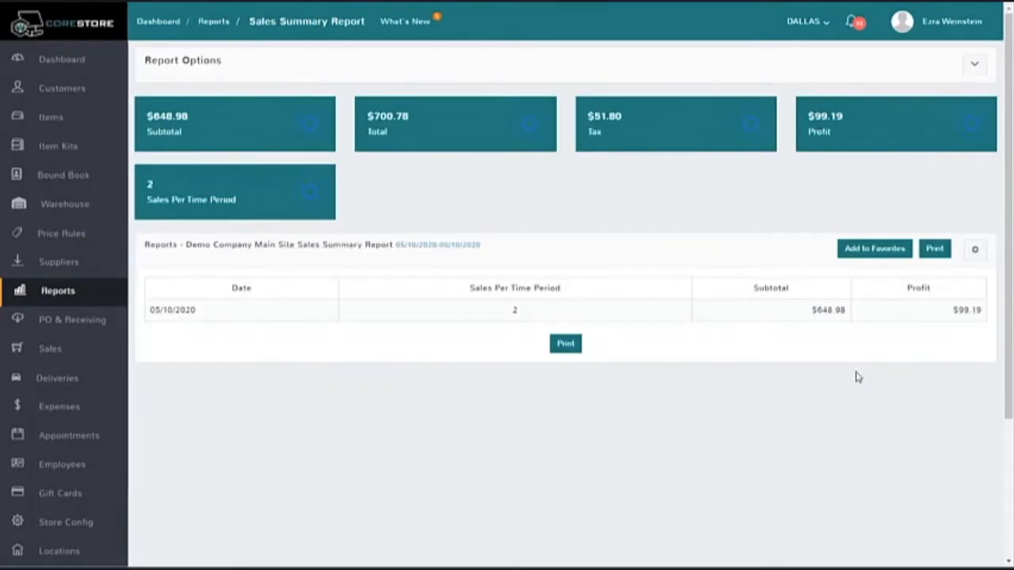
Step: Add the Total and Tax columns to the sales summary table, and toggle the Sales Per Time Period column off and back on
click(975, 253)
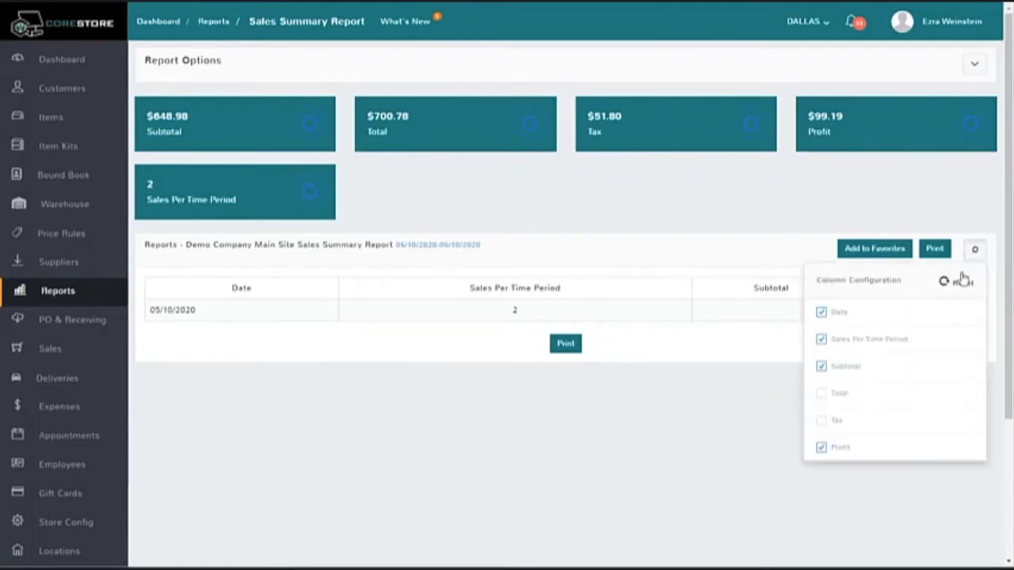
click(823, 396)
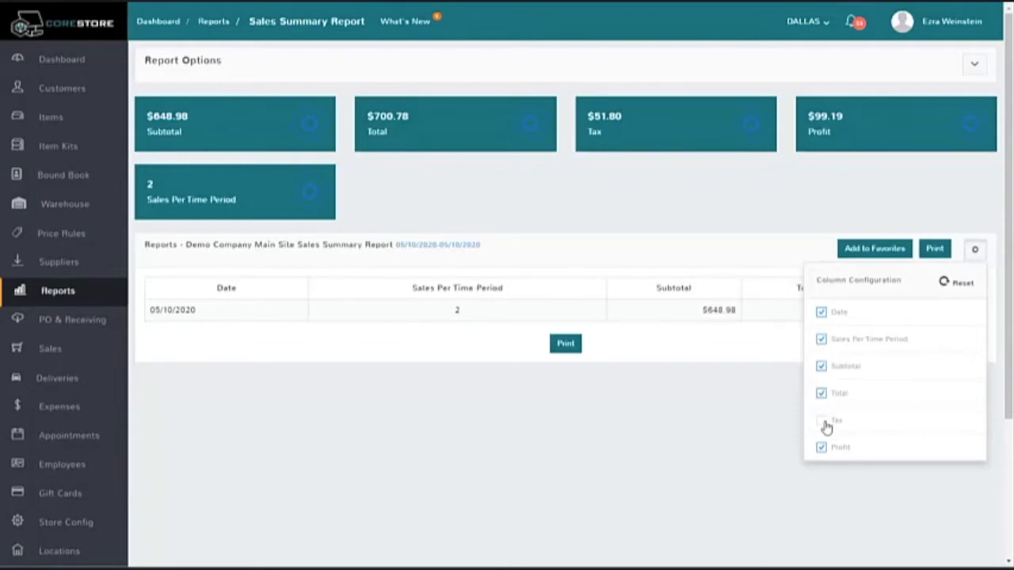
click(823, 421)
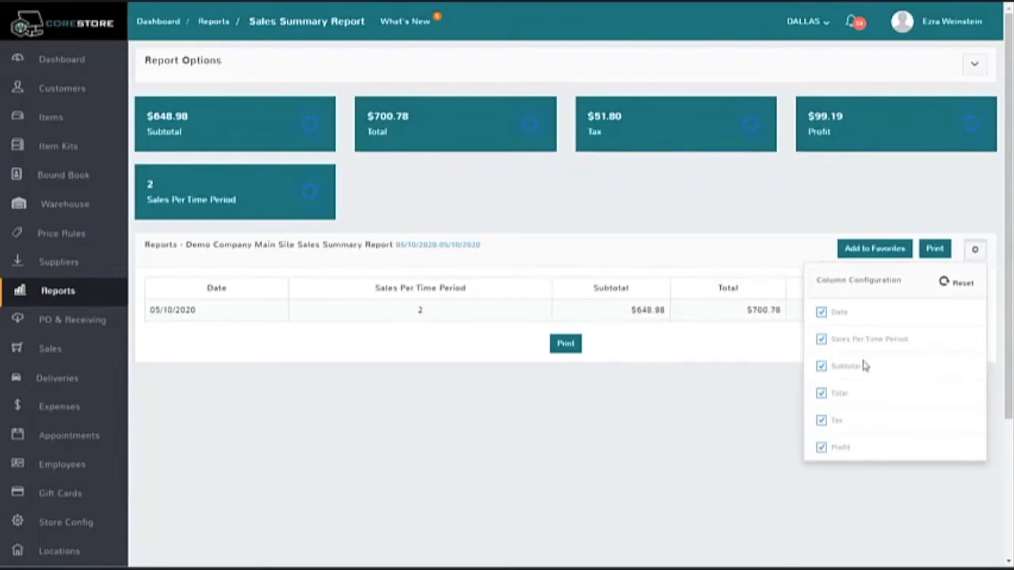
click(821, 340)
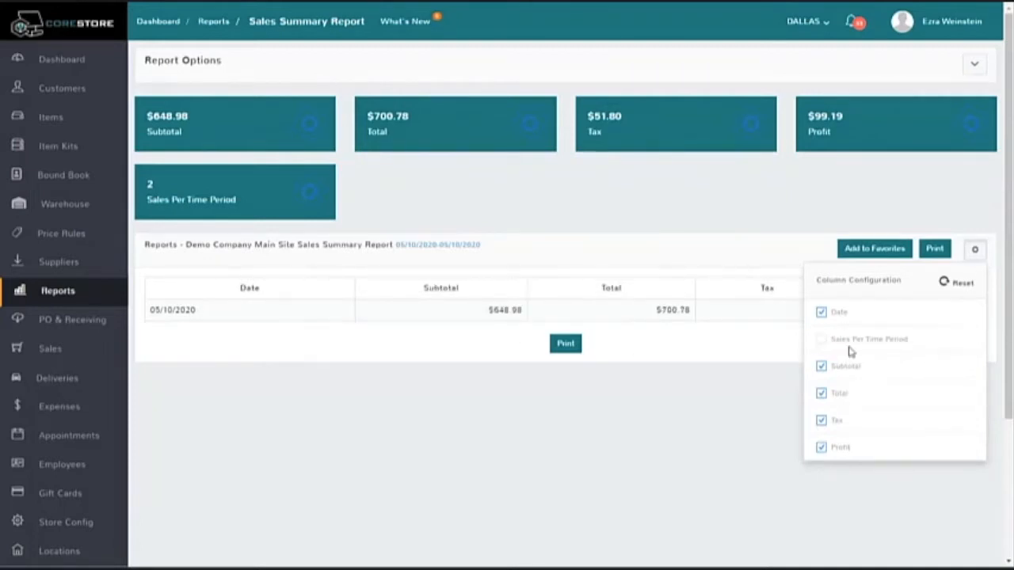
click(822, 340)
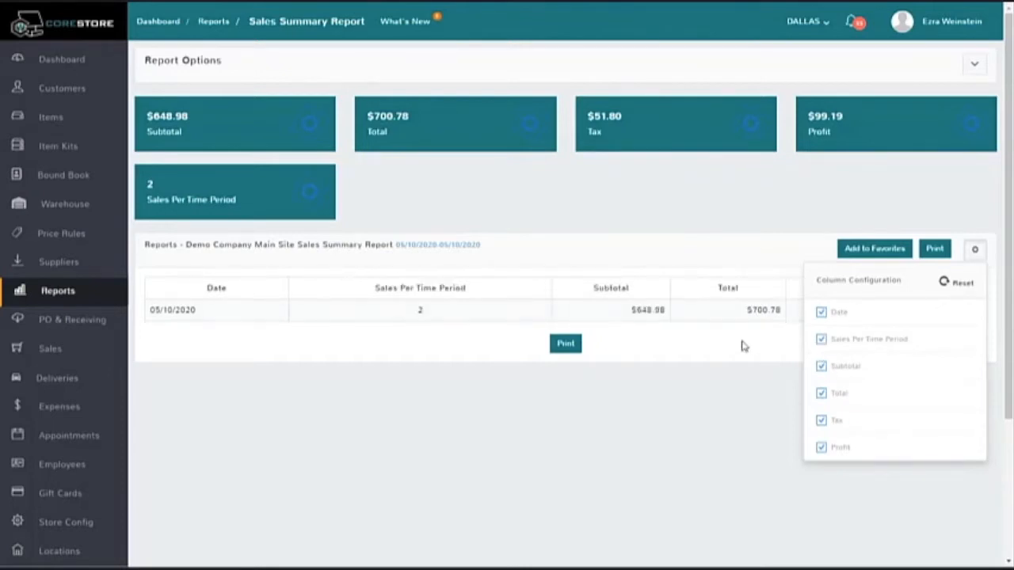
click(735, 406)
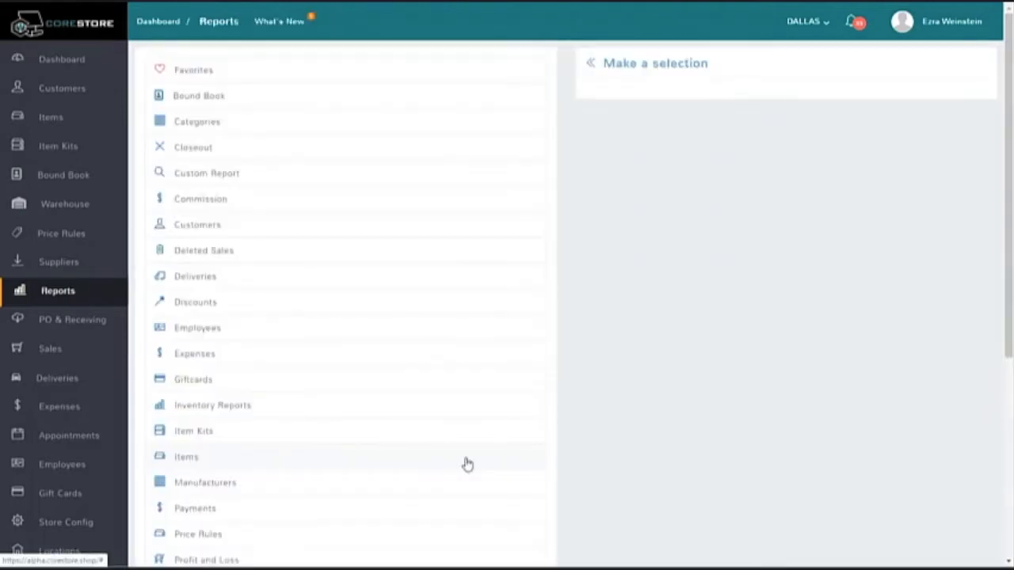
Step: Open the custom Detailed PO/Receiving Search Report and examine the criteria available for its search rule
click(257, 175)
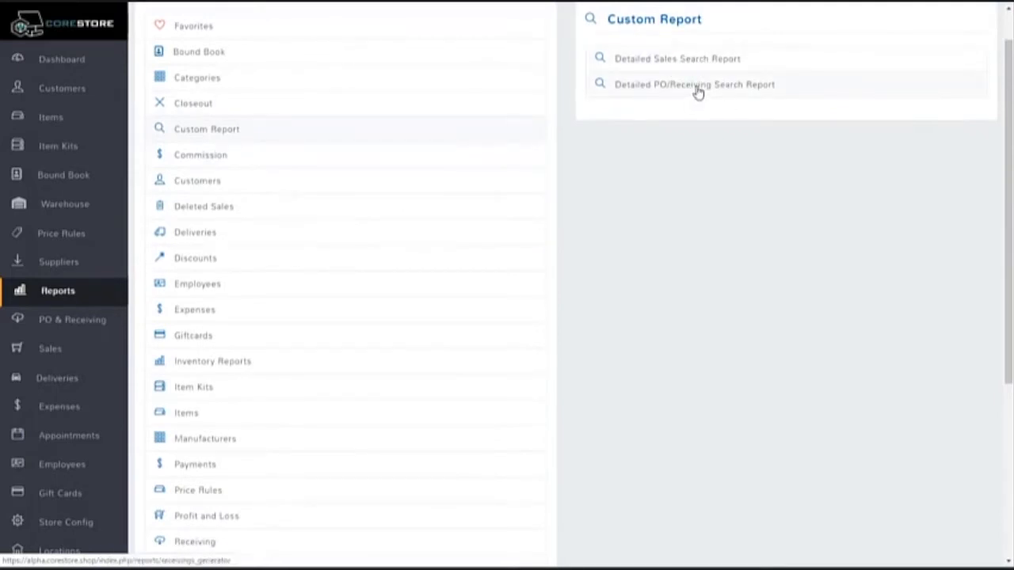
click(698, 87)
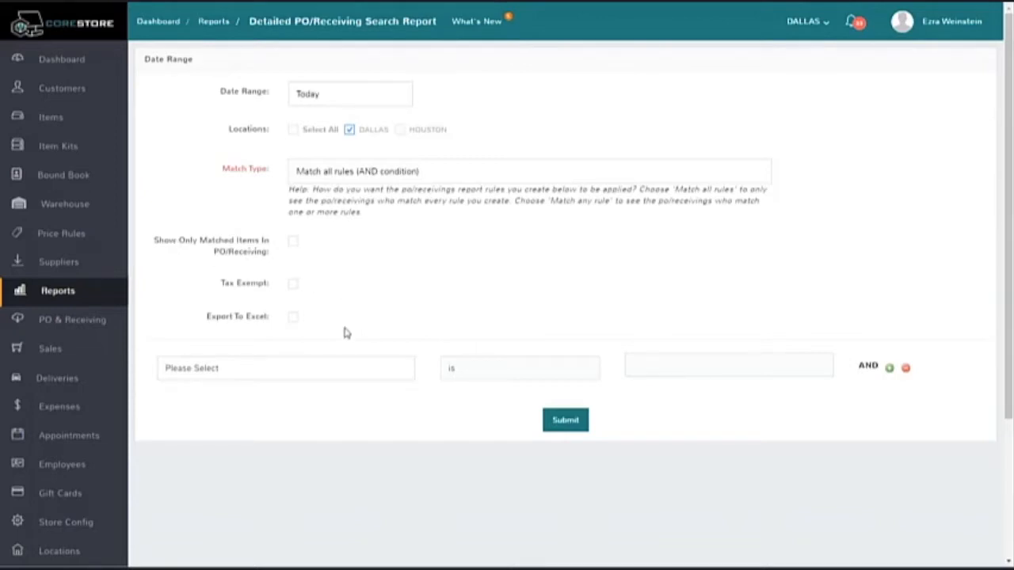
click(314, 371)
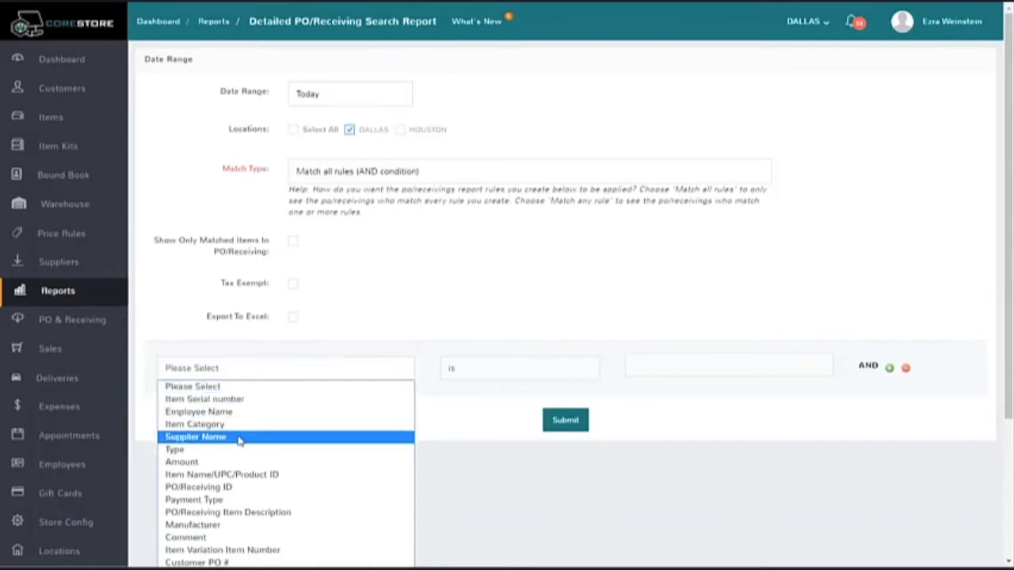
click(414, 285)
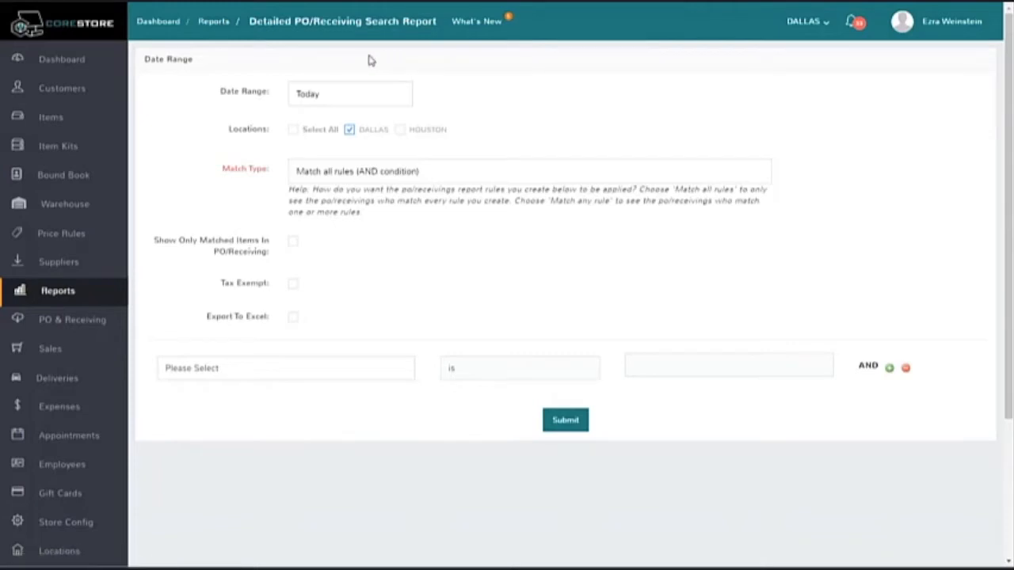
Step: Open the Bound Book Report options and enable Only Show Disposed Records Directly In Bound Book
click(74, 298)
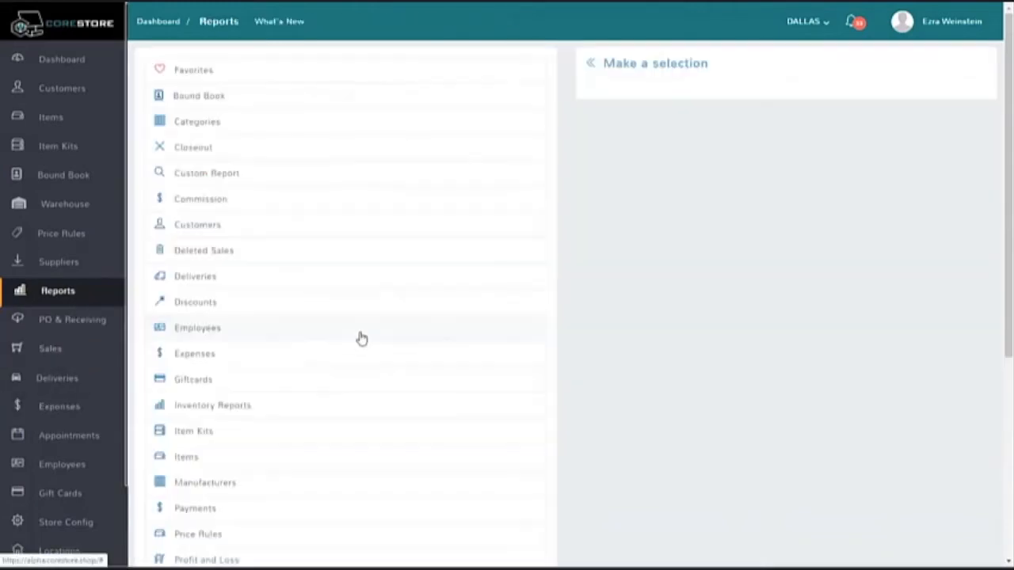
scroll(358, 283, down, 3)
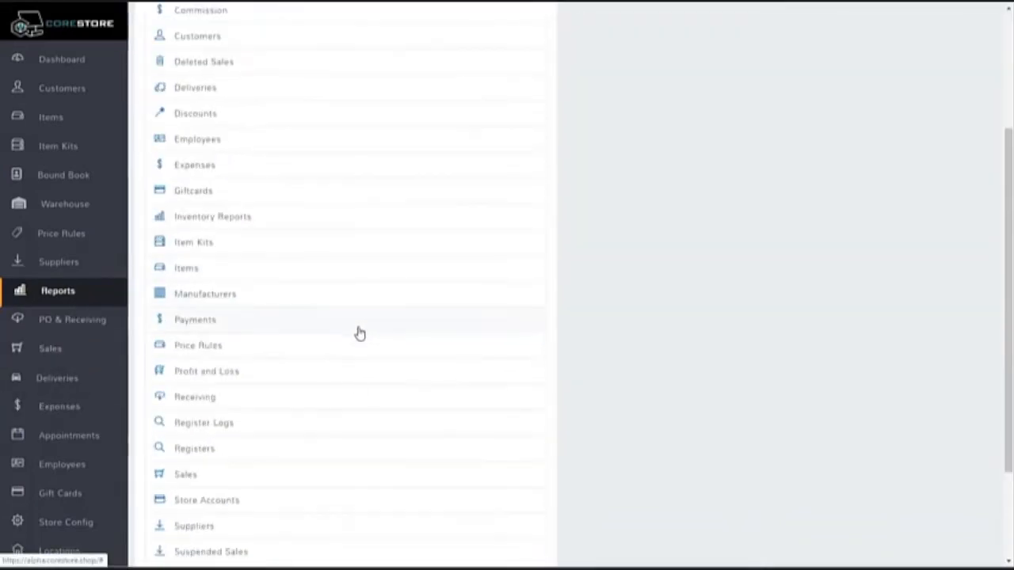
scroll(347, 398, down, 2)
scroll(347, 399, up, 5)
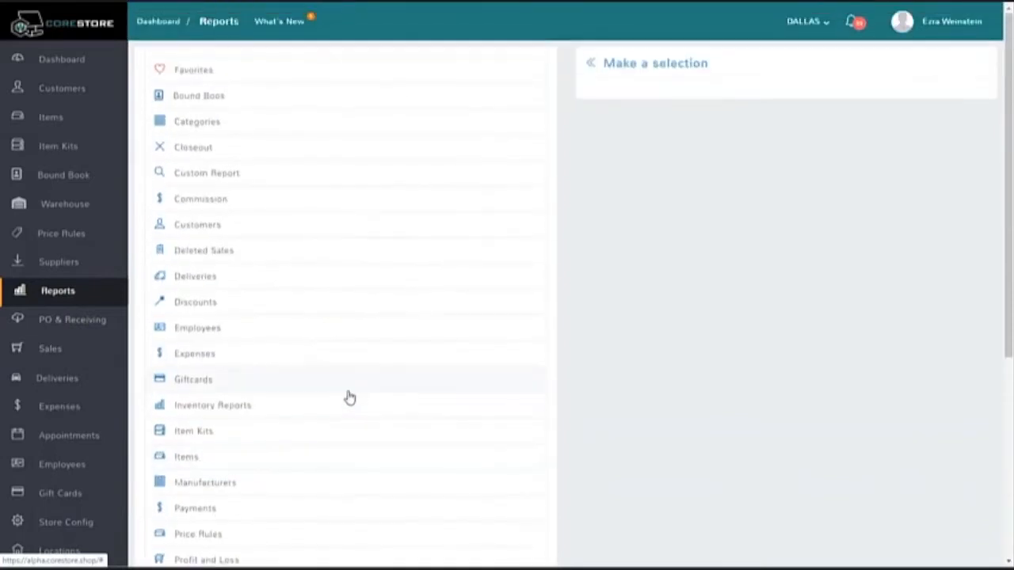
click(255, 103)
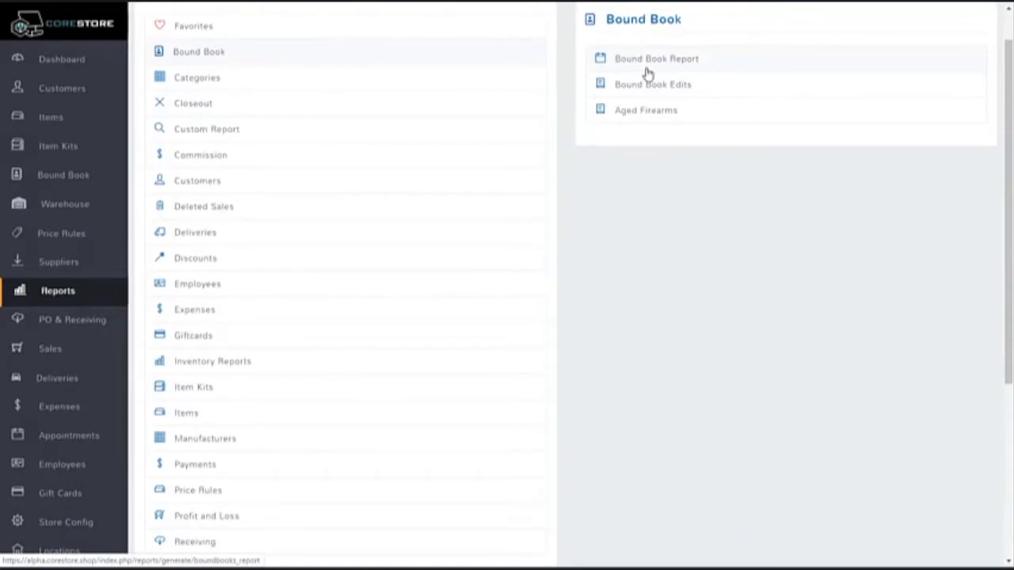
click(647, 74)
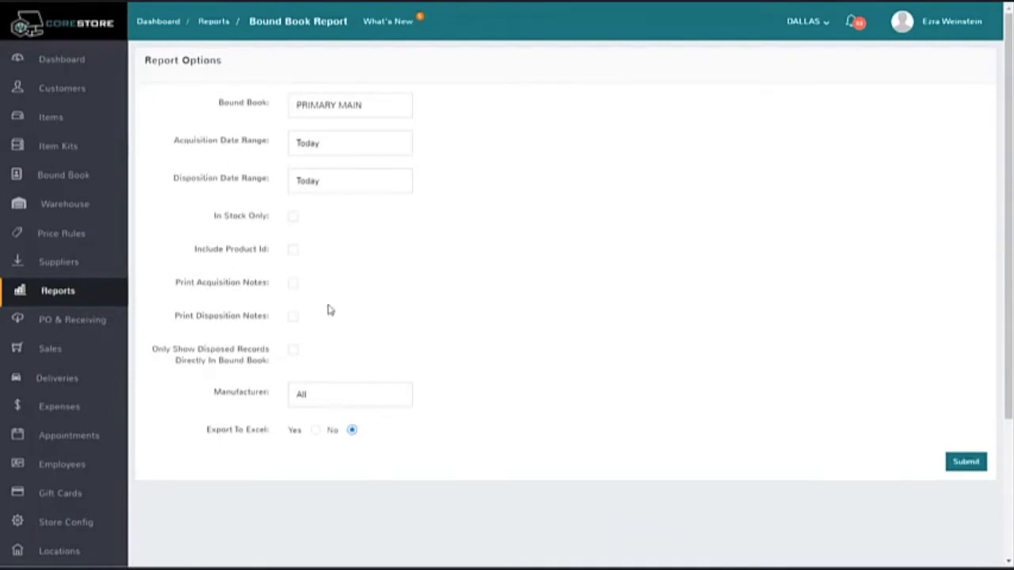
drag(273, 363, 153, 356)
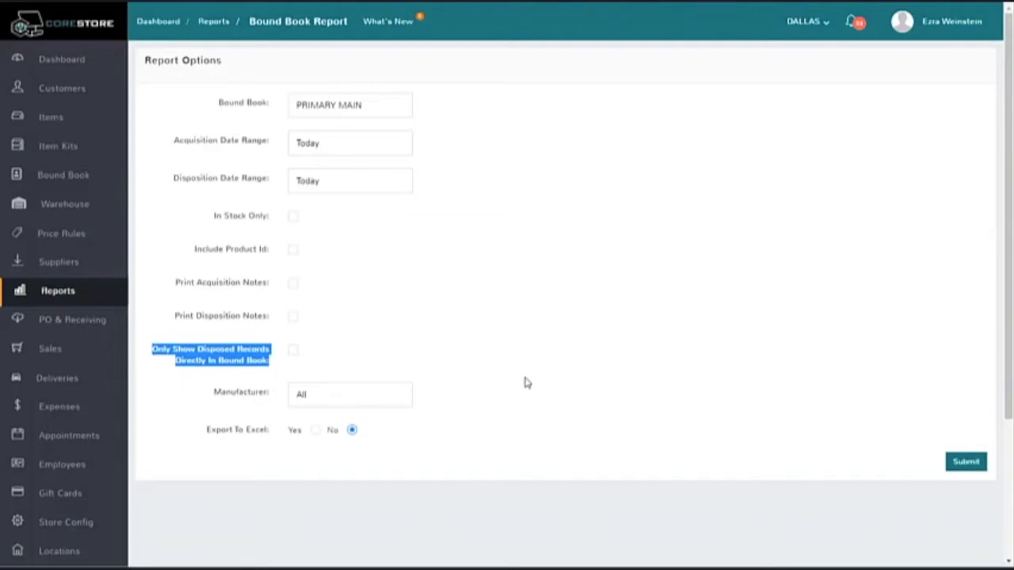
click(294, 353)
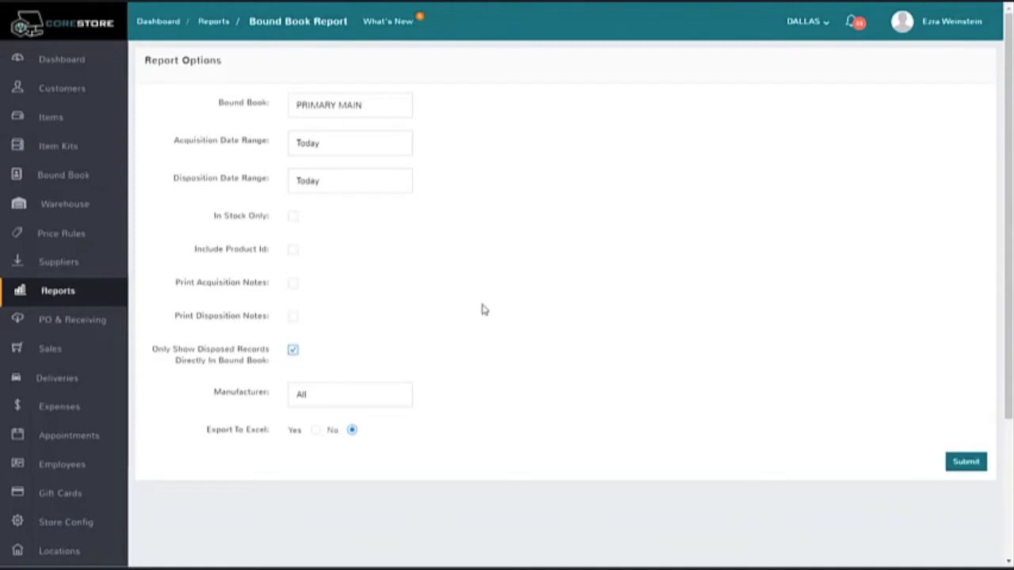
Step: Generate the Taxes Summary Report for today at DALLAS and examine the FOOD TAX and TX rows
click(221, 23)
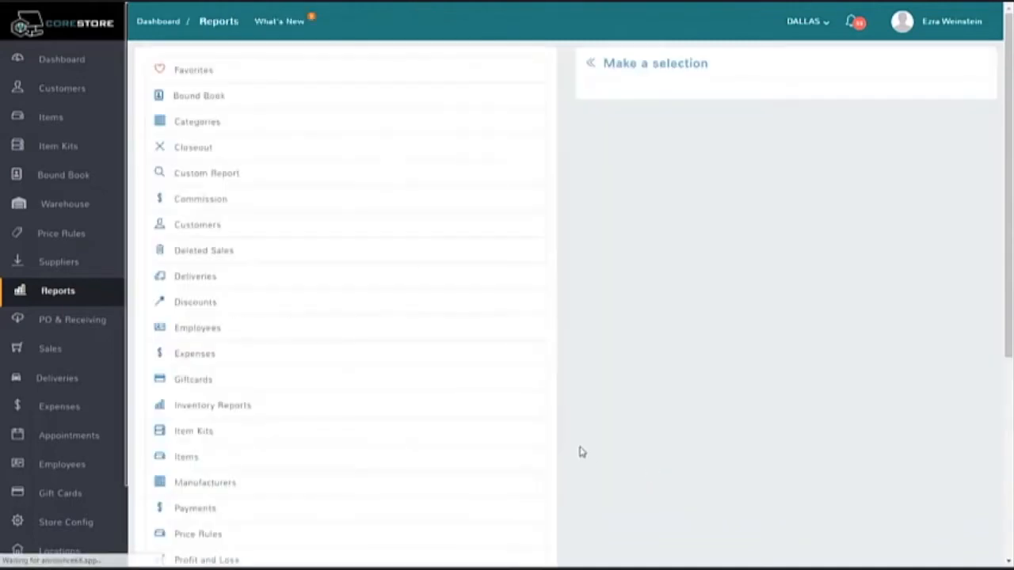
scroll(503, 451, down, 5)
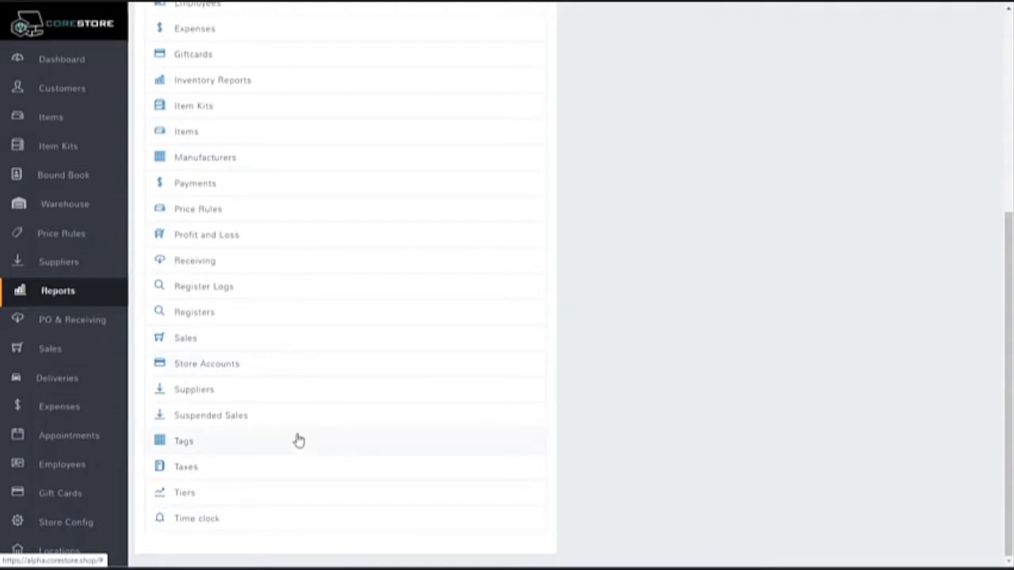
click(267, 468)
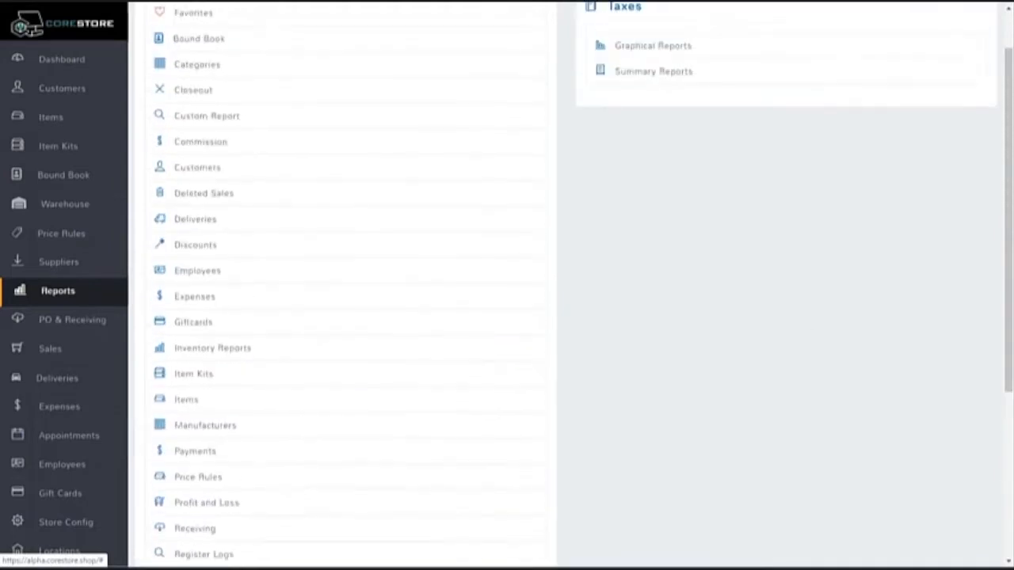
click(664, 85)
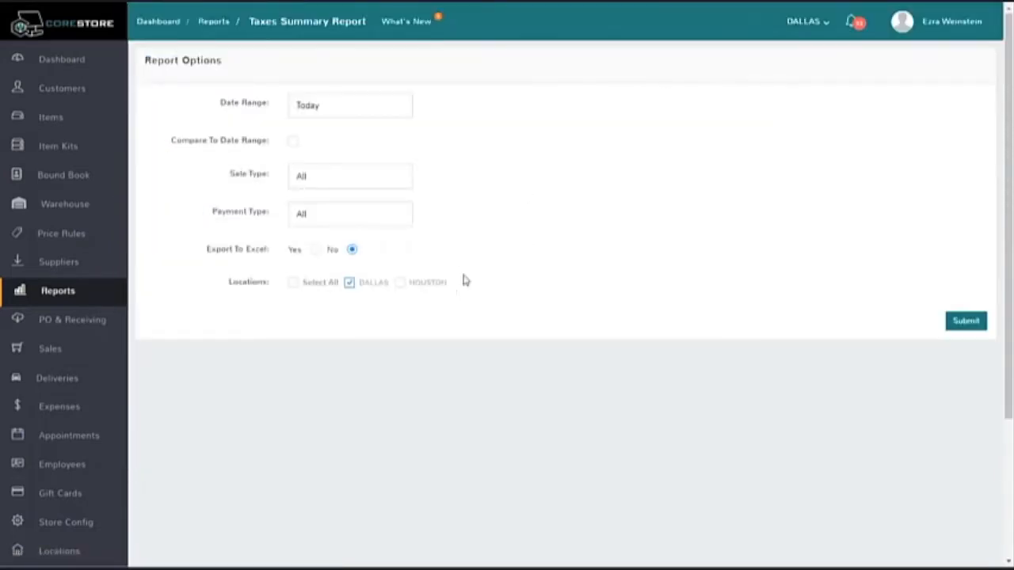
click(965, 321)
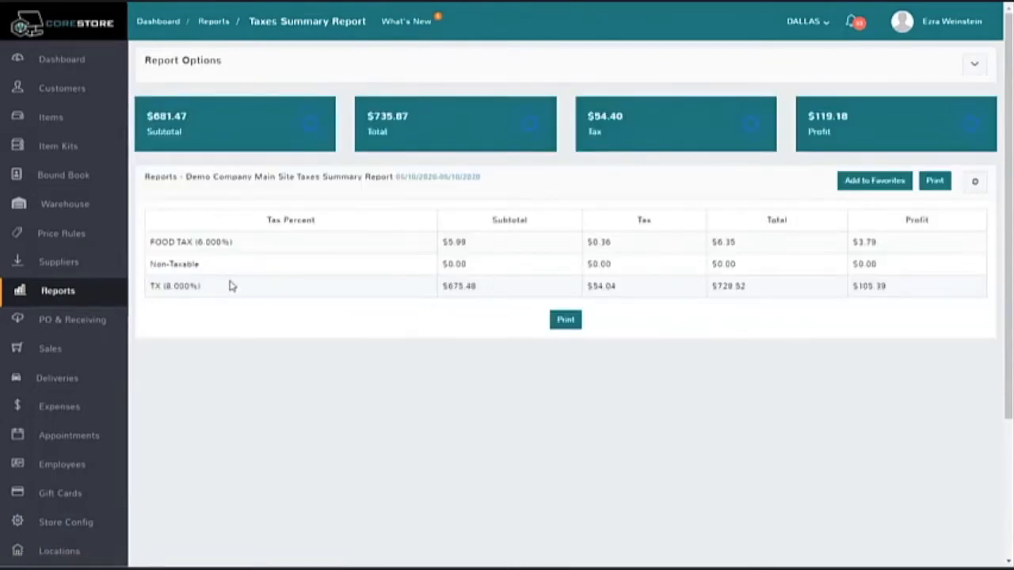
drag(245, 243, 157, 239)
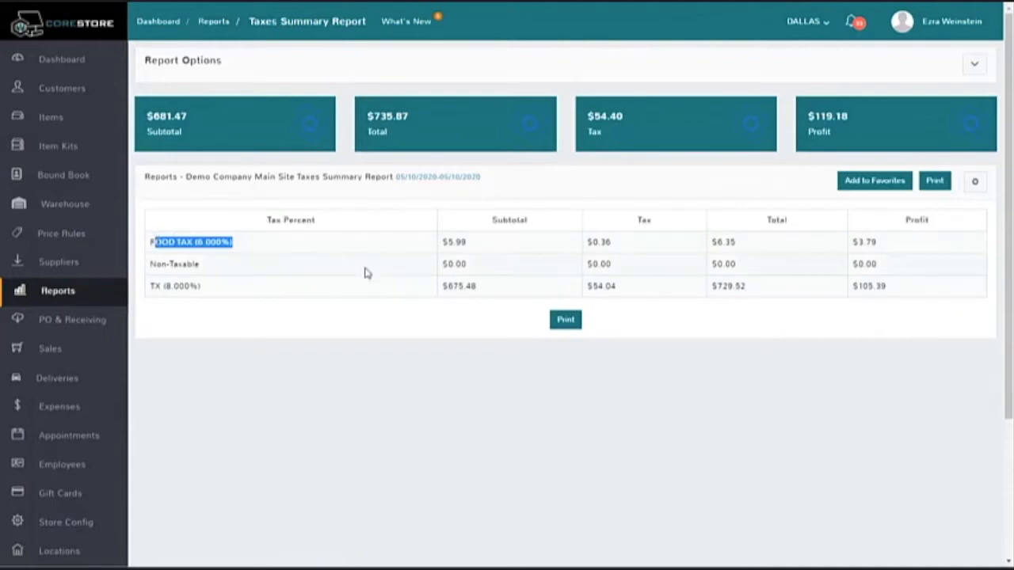
drag(209, 287, 156, 286)
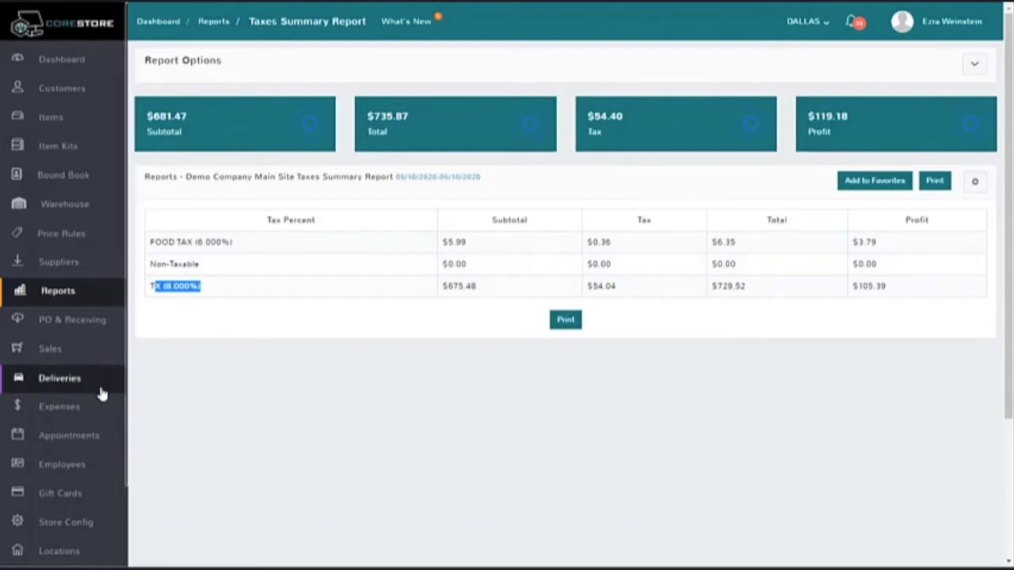
Step: Open the Taxes section of the store configuration and examine the tax names of the DEFAULT and FOOD tax groups
click(79, 524)
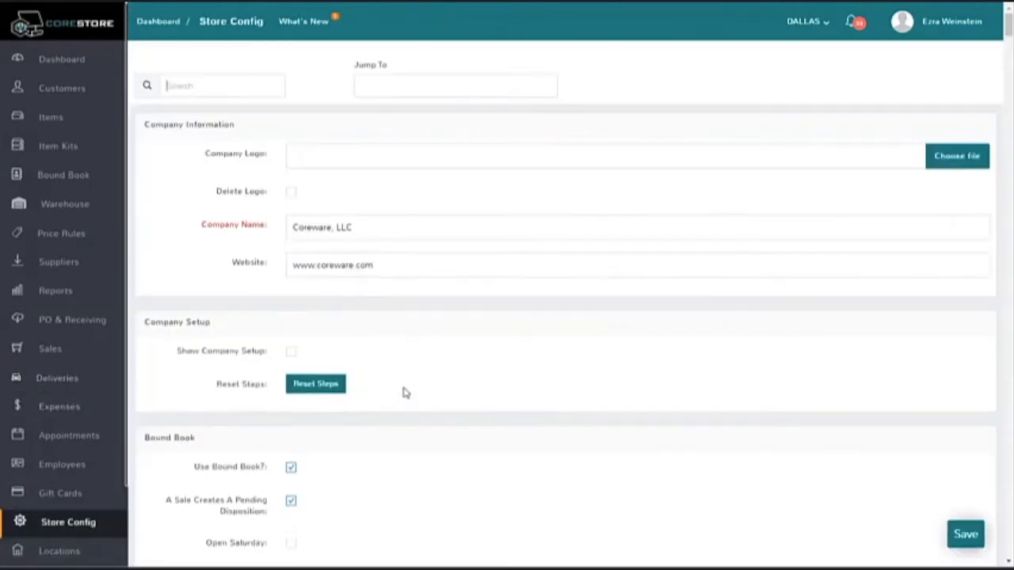
click(388, 85)
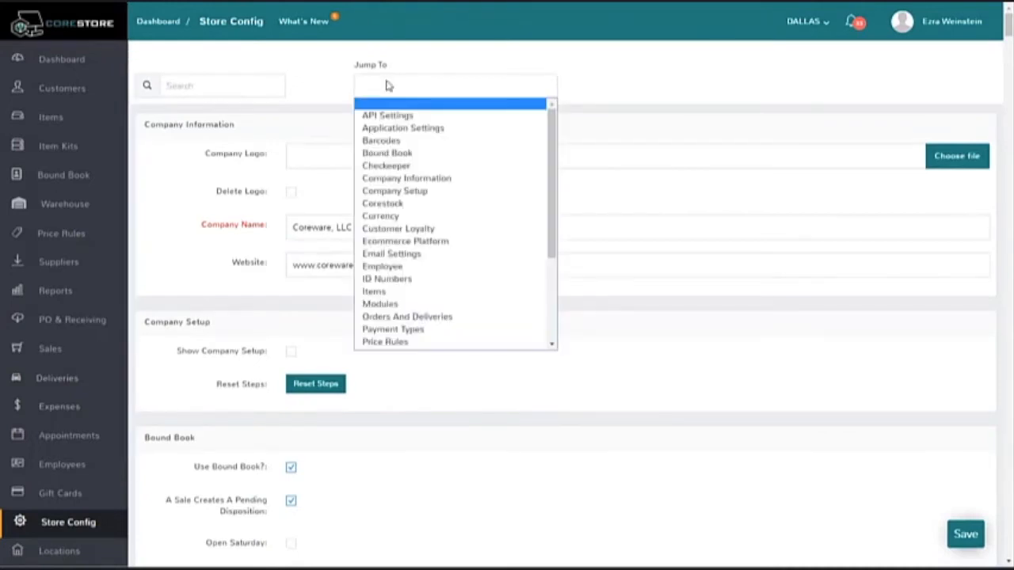
scroll(403, 222, down, 5)
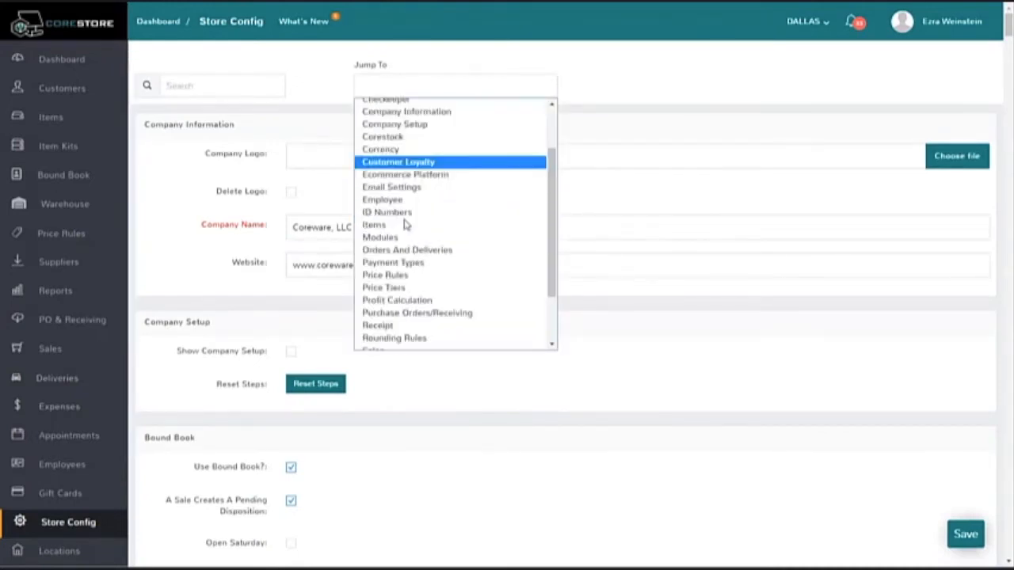
click(393, 318)
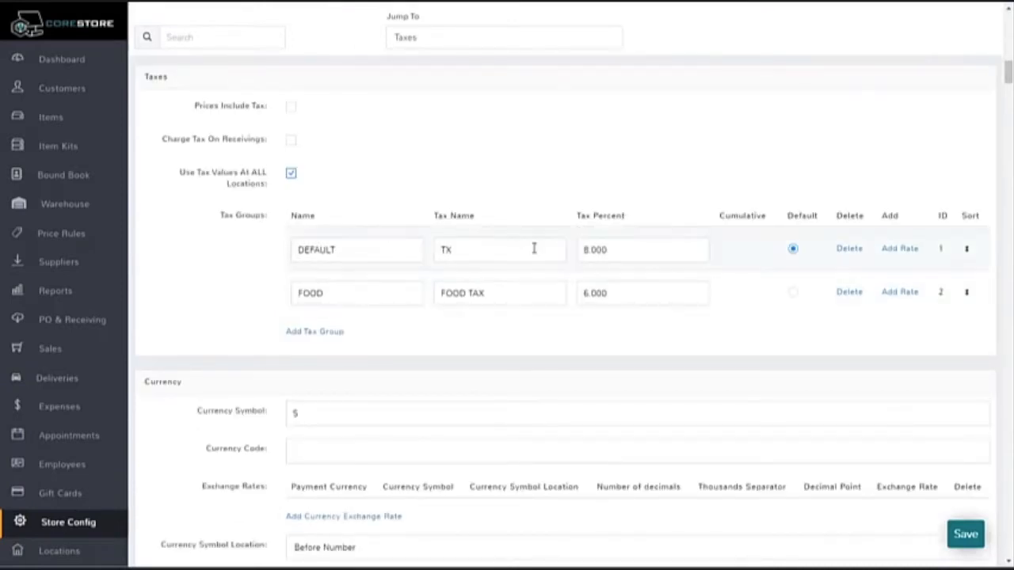
double_click(476, 244)
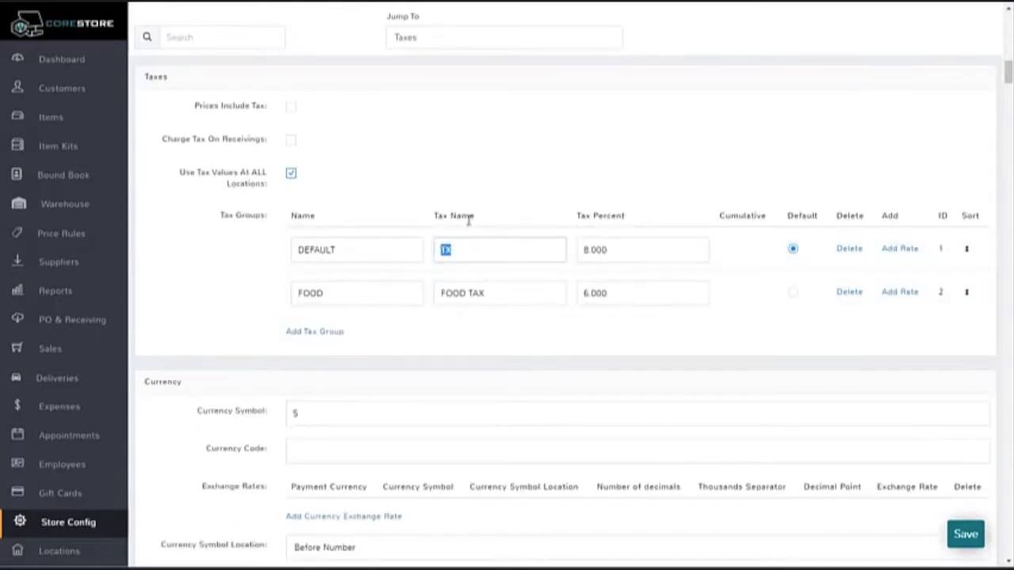
drag(497, 293, 445, 290)
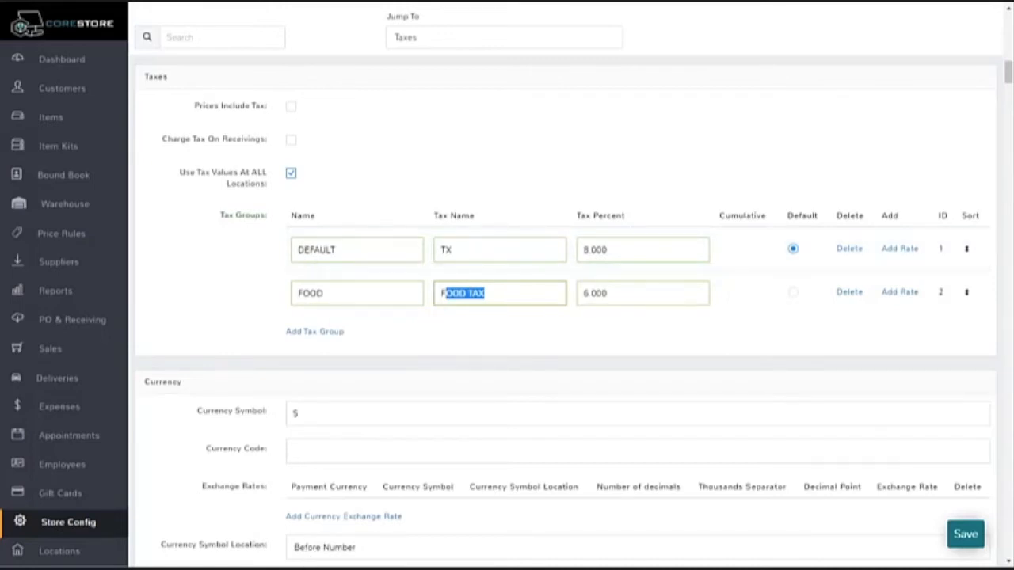
Step: Open the Custom Engraving item modifier for editing and examine the name and prices of its one-line and two-line options
click(58, 126)
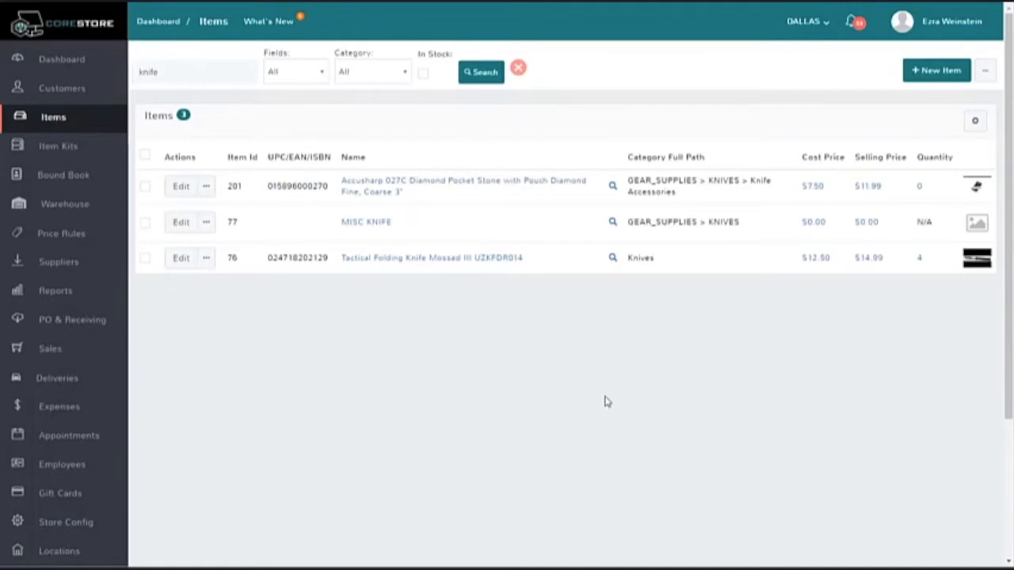
click(983, 73)
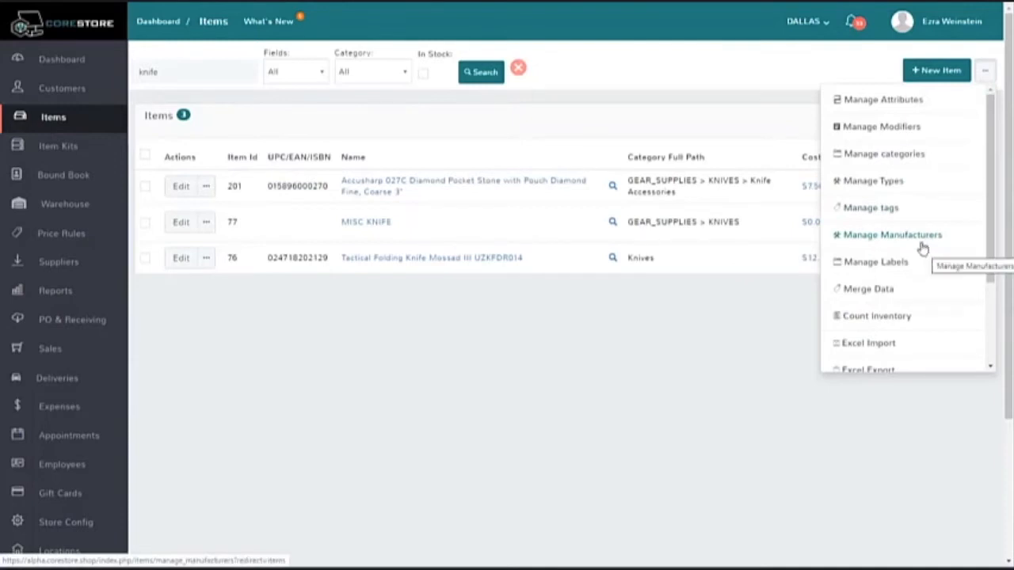
click(910, 130)
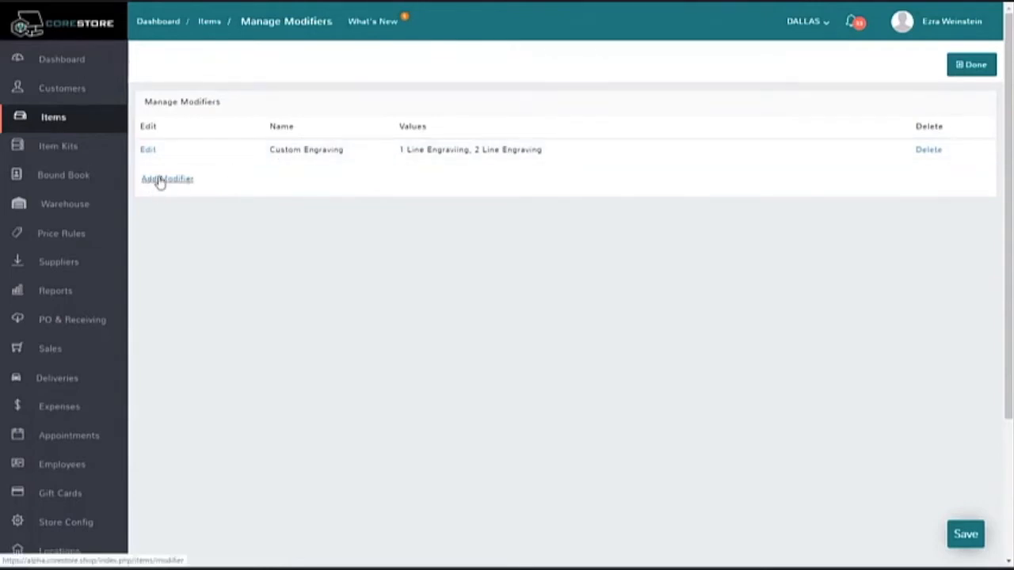
click(149, 152)
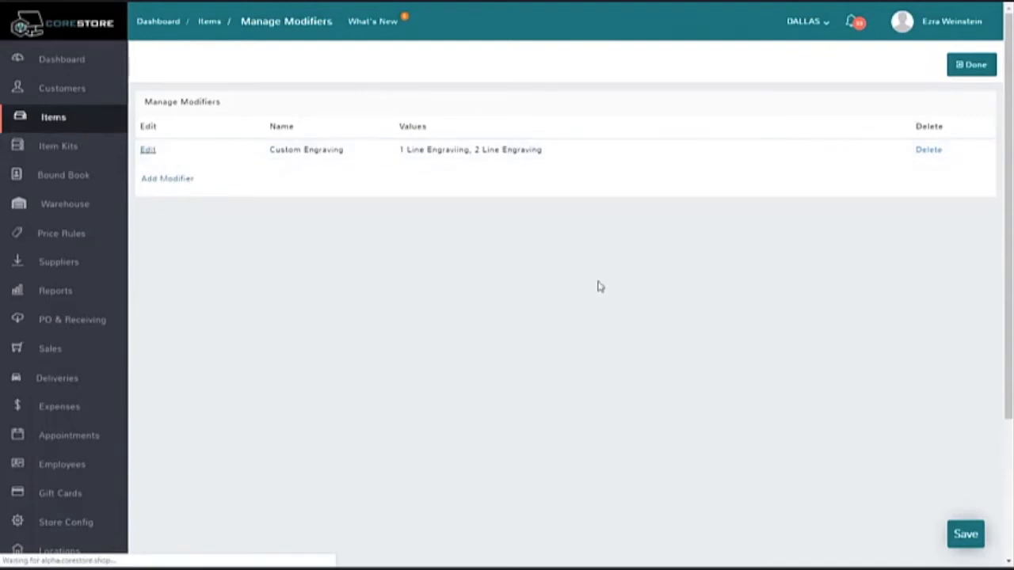
drag(389, 88, 279, 87)
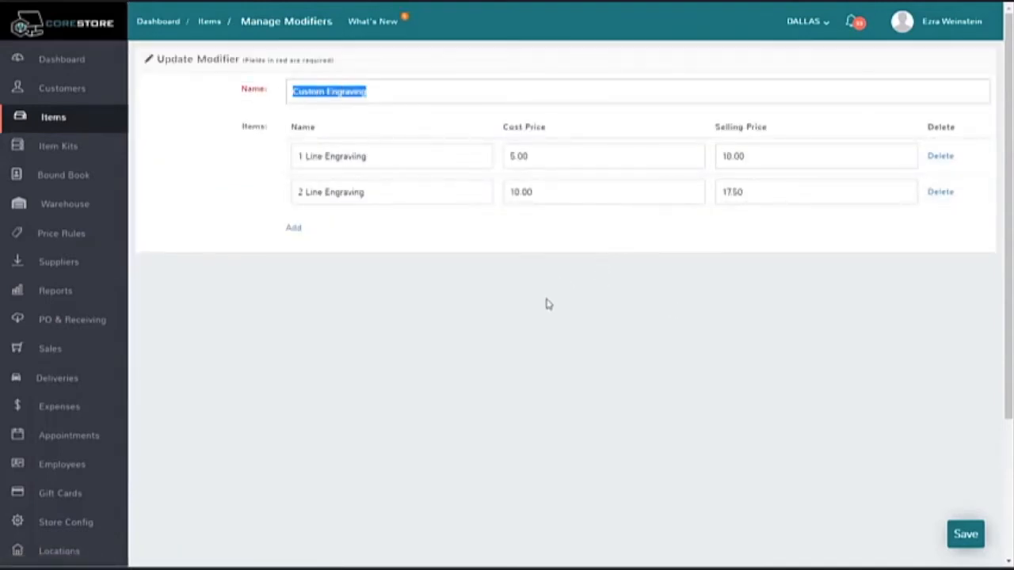
click(386, 160)
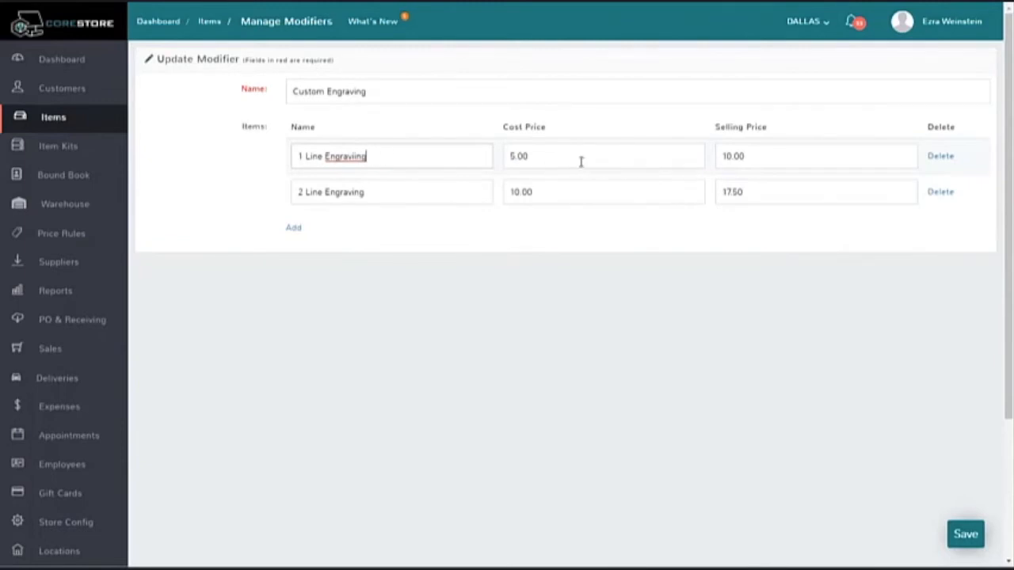
drag(756, 157, 525, 198)
click(387, 195)
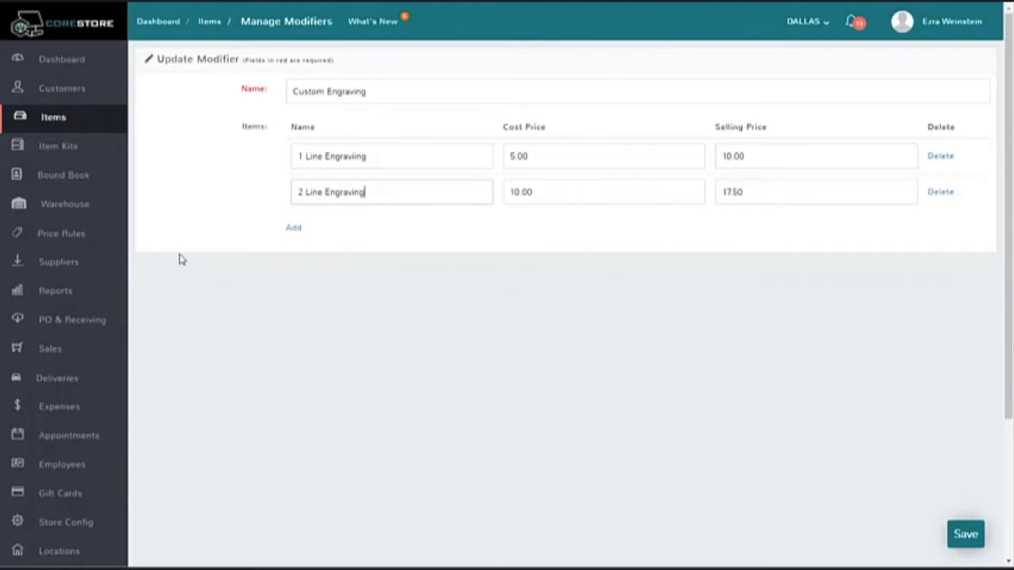
Step: Add a 3 Line Engraving option with cost price 12.50 and selling price 24.95 to the modifier, and save it
click(294, 228)
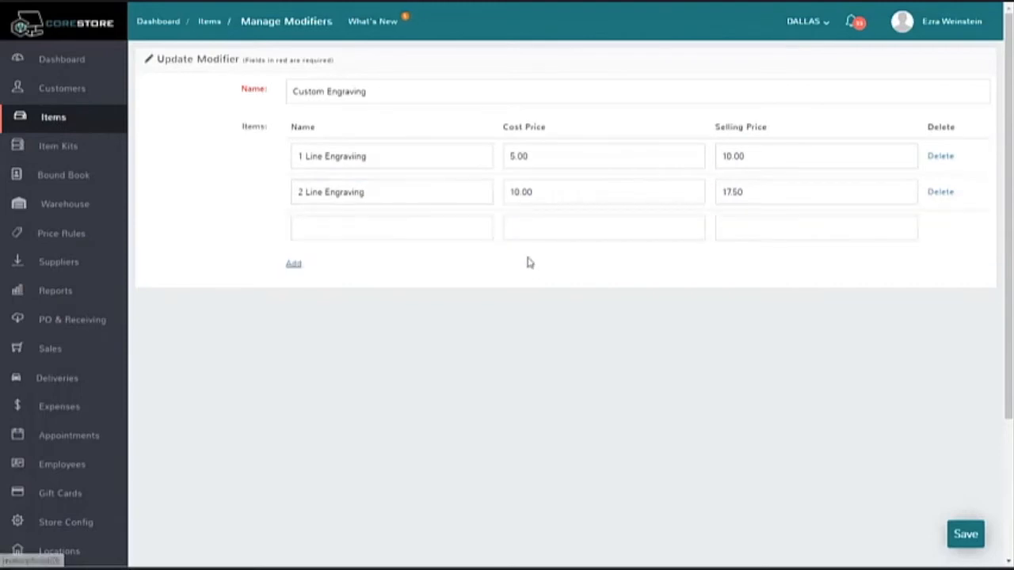
click(356, 228)
text(3 Line Engraving)
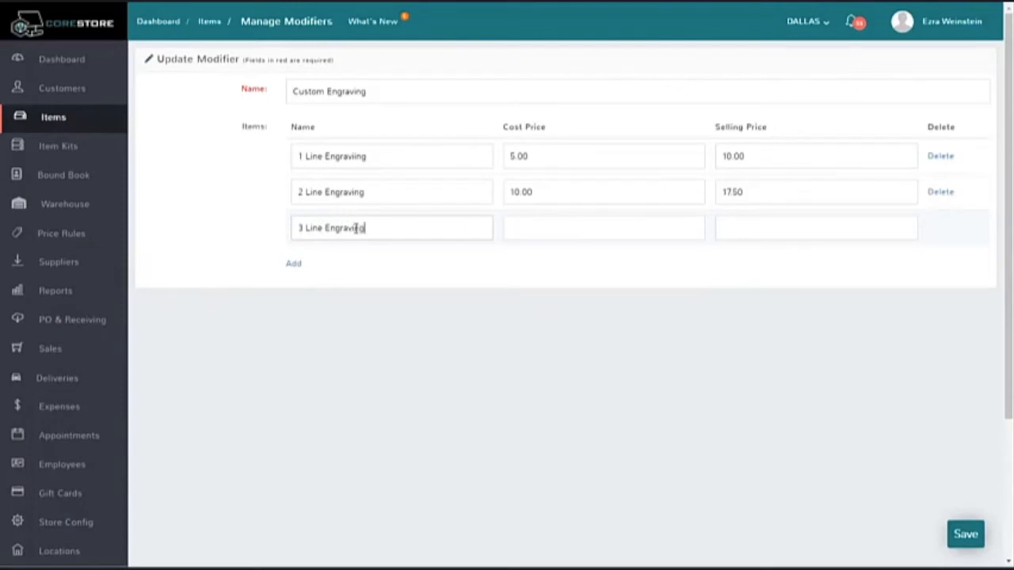
key(Tab)
key(Tab)
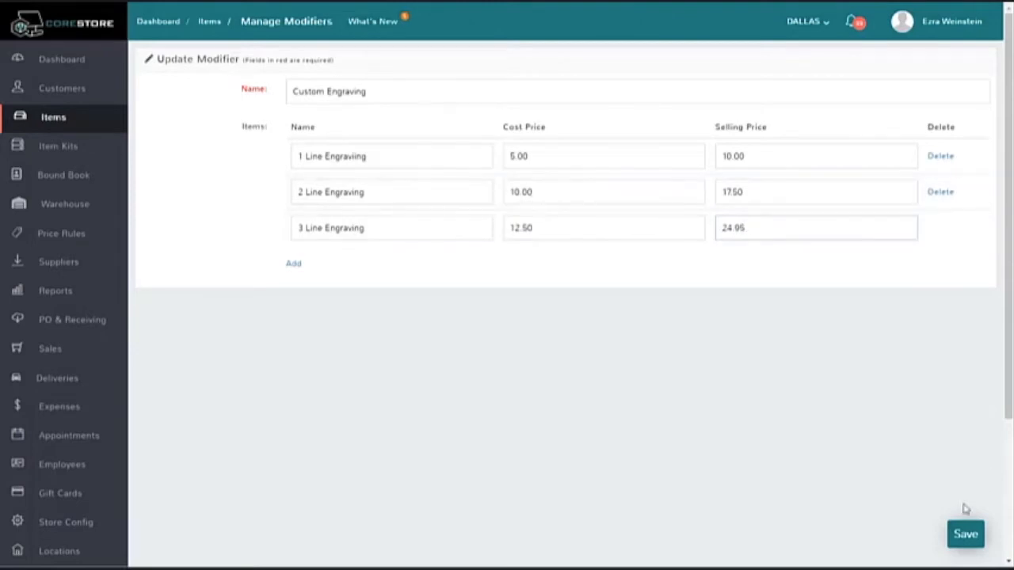
click(964, 536)
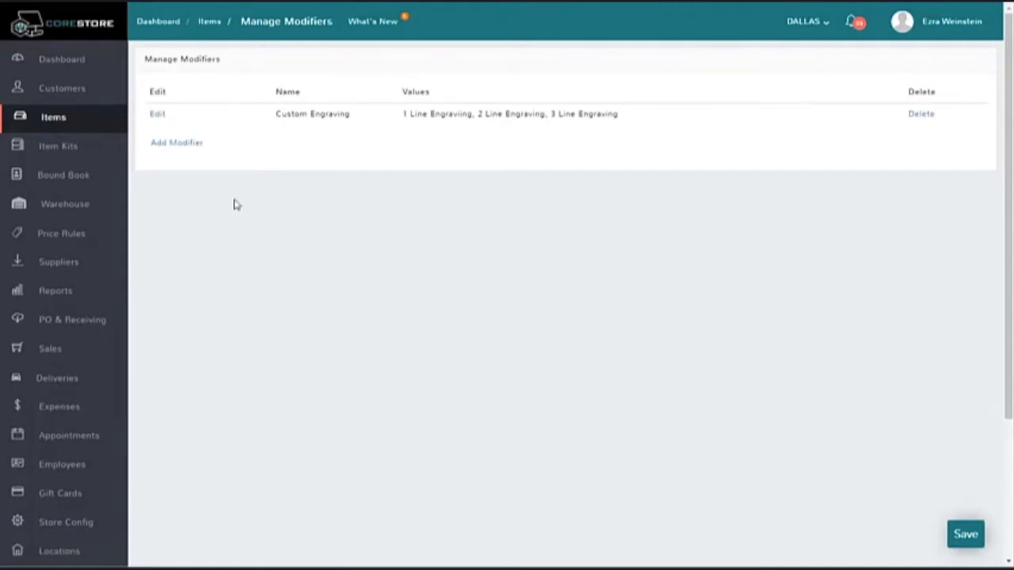
Step: Enable the Custom Engraving modifier for the Tactical Folding Knife Mossad III item, save it and return to the items list
click(210, 22)
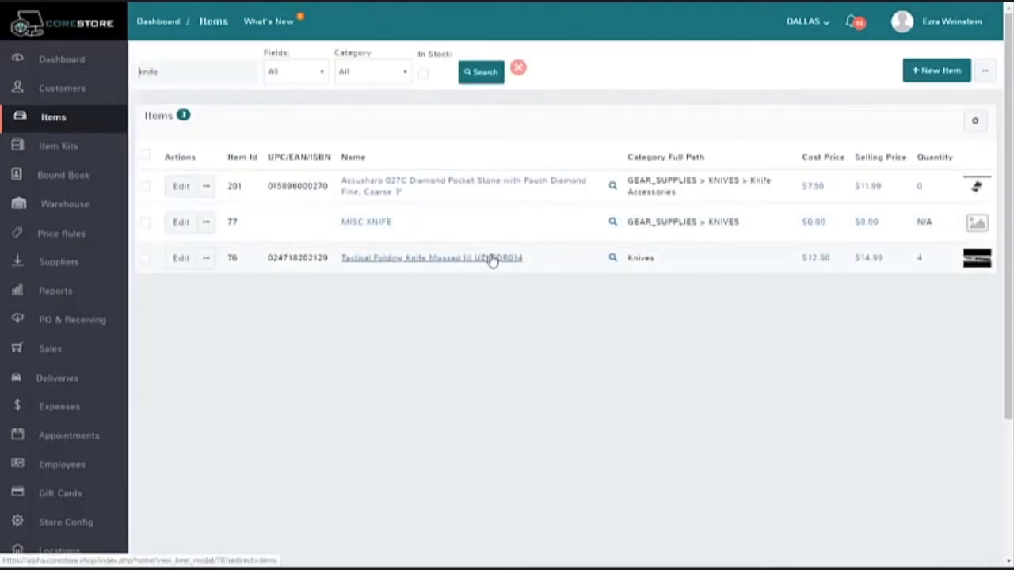
click(181, 260)
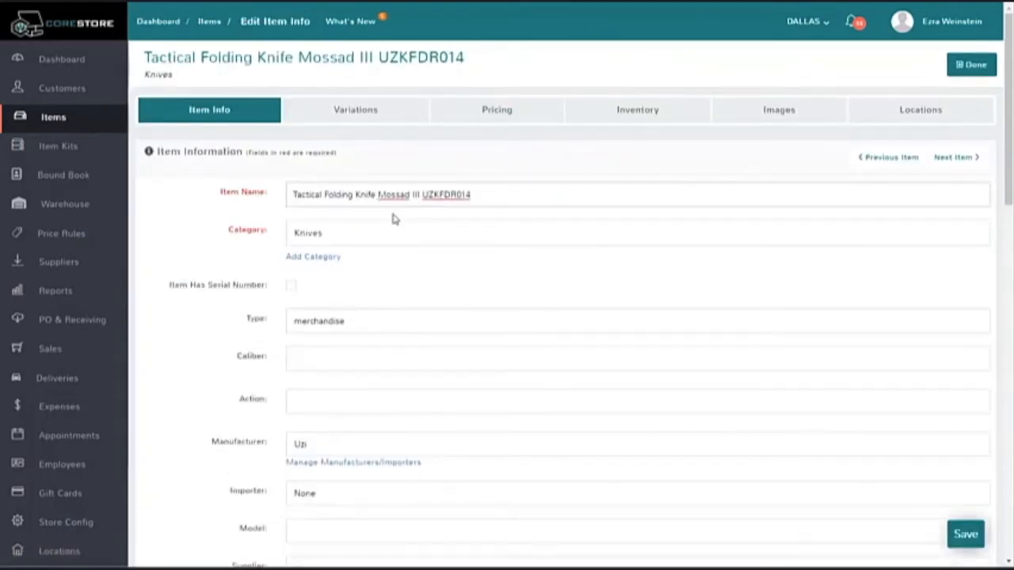
click(373, 117)
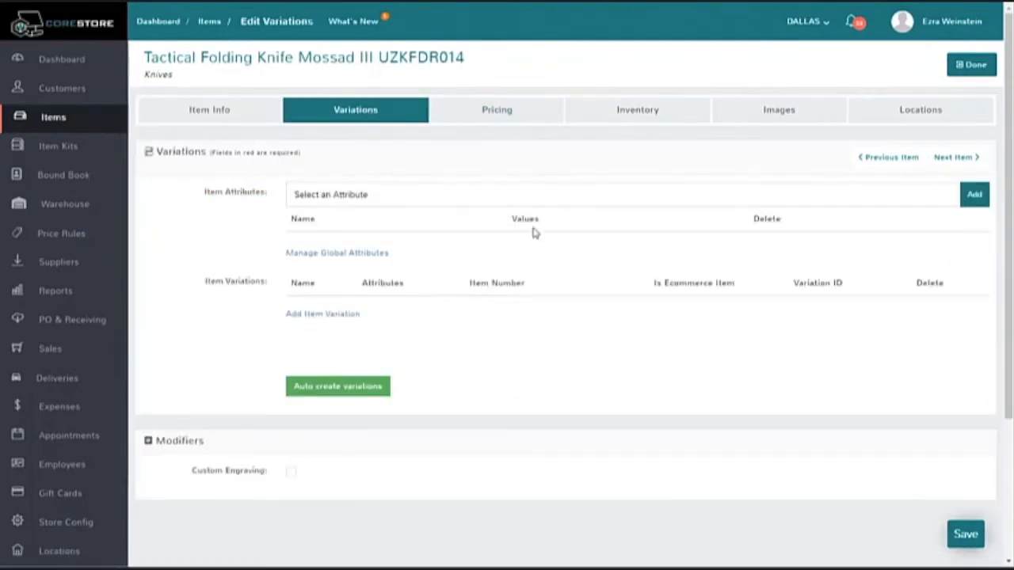
scroll(533, 248, down, 1)
scroll(531, 249, down, 2)
scroll(528, 236, up, 3)
scroll(511, 269, down, 5)
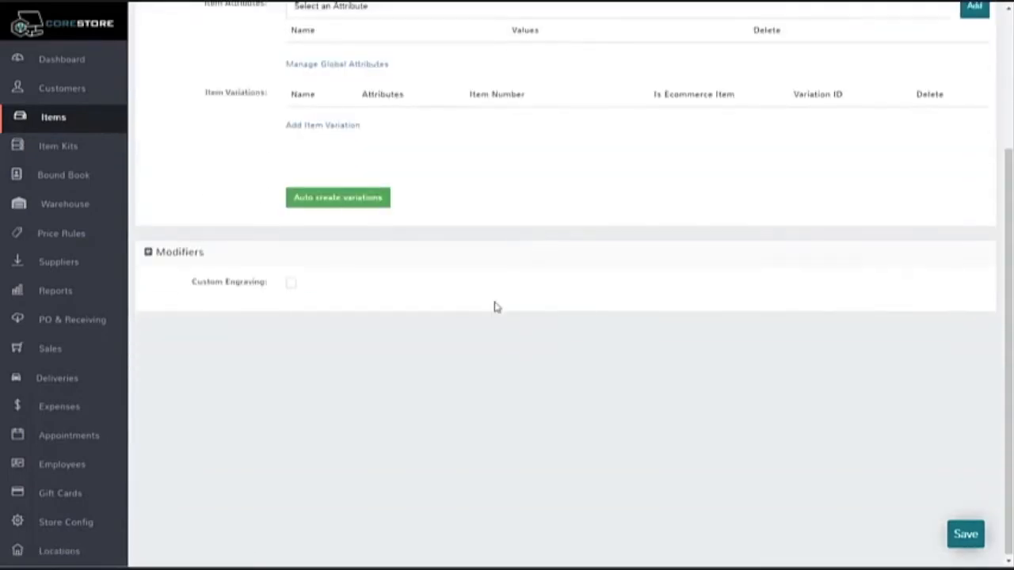
click(290, 286)
click(967, 536)
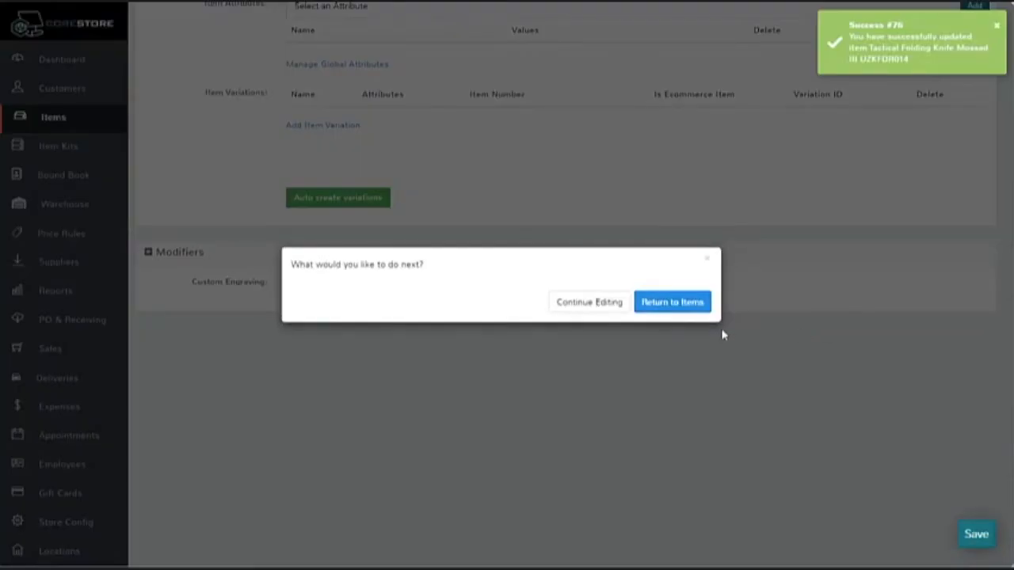
click(687, 302)
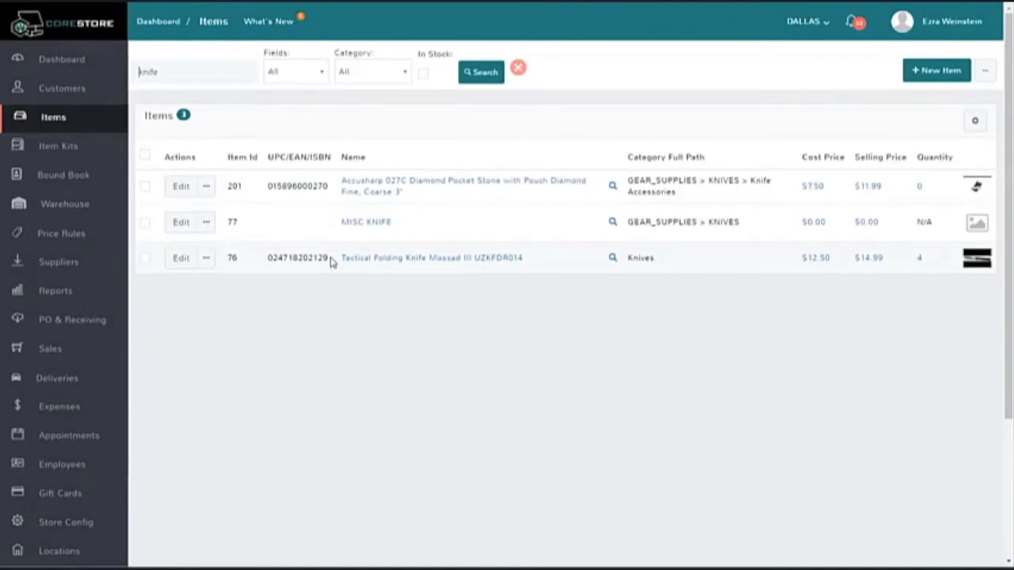
Step: Copy the Tactical Folding Knife's UPC from the items list and use it to add the knife to a sale
drag(331, 262, 269, 257)
key(ctrl+c)
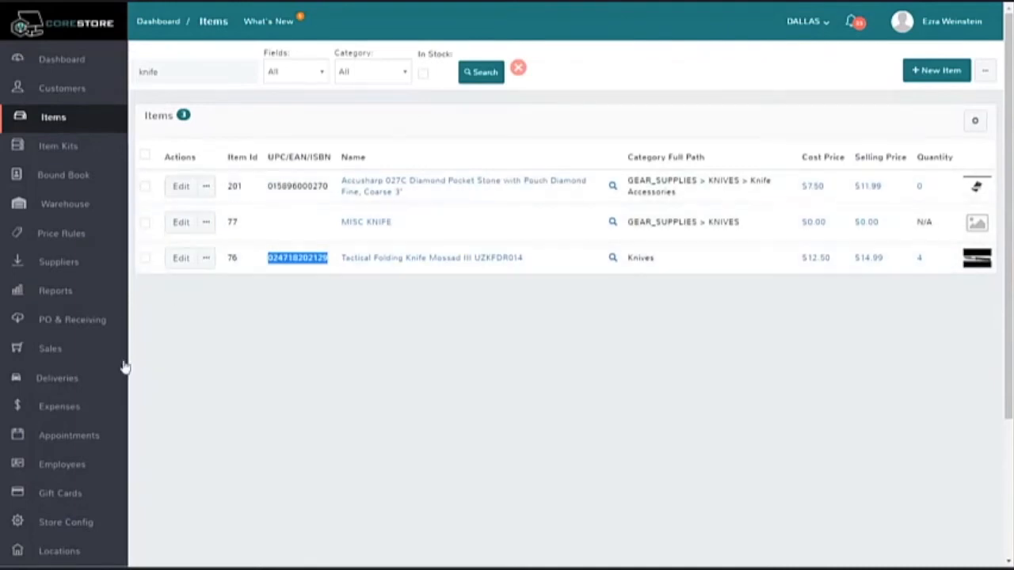
click(45, 351)
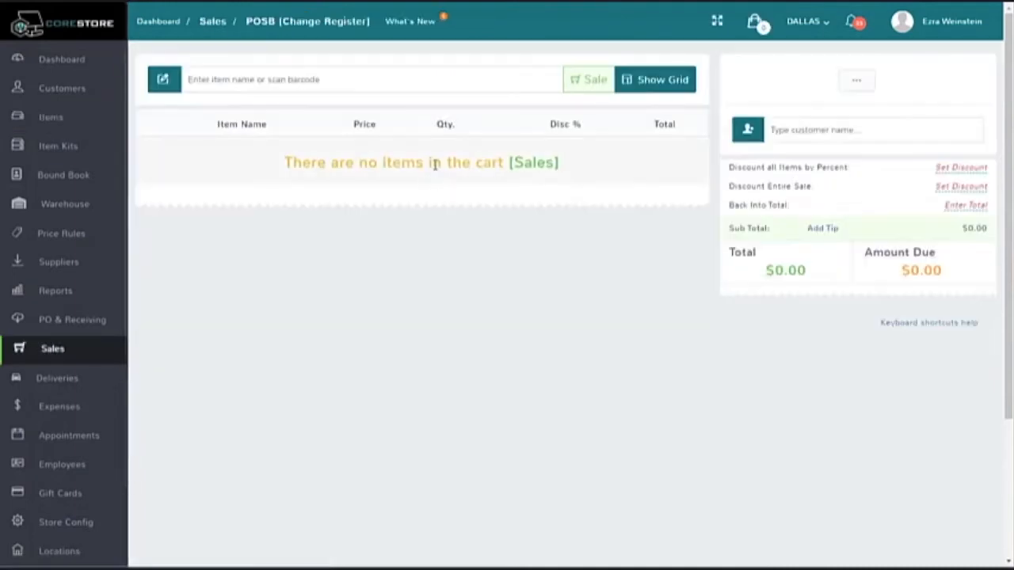
key(ctrl+v)
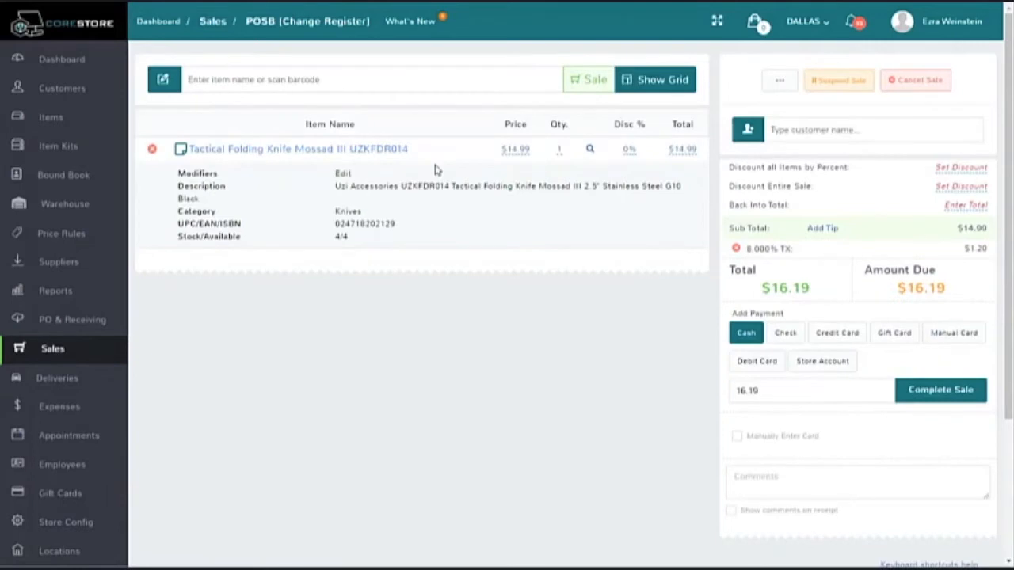
Step: Apply the 2 Line Engraving modifier to the knife in the sale
double_click(179, 174)
click(214, 175)
double_click(343, 174)
click(324, 205)
click(343, 175)
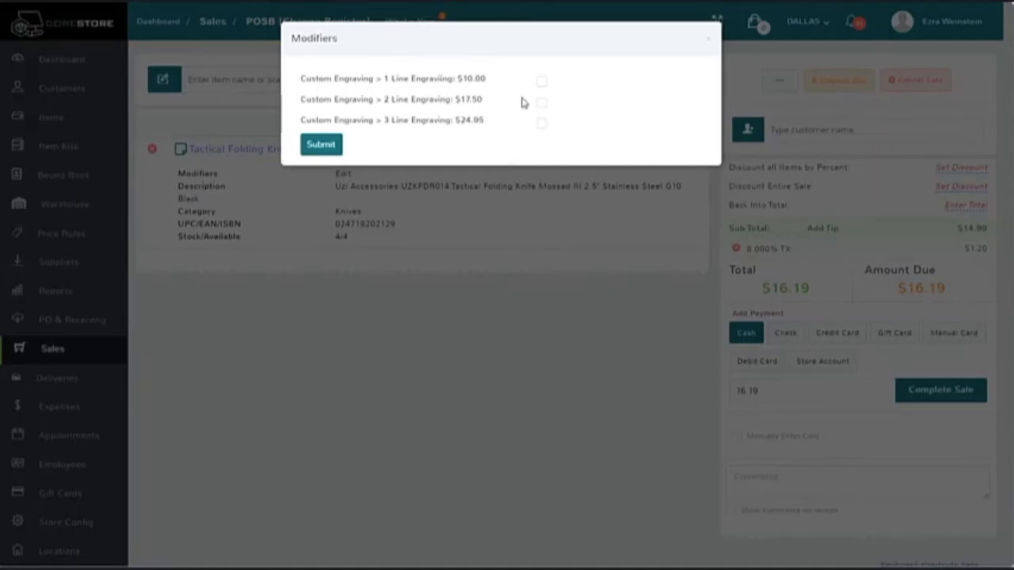
click(540, 103)
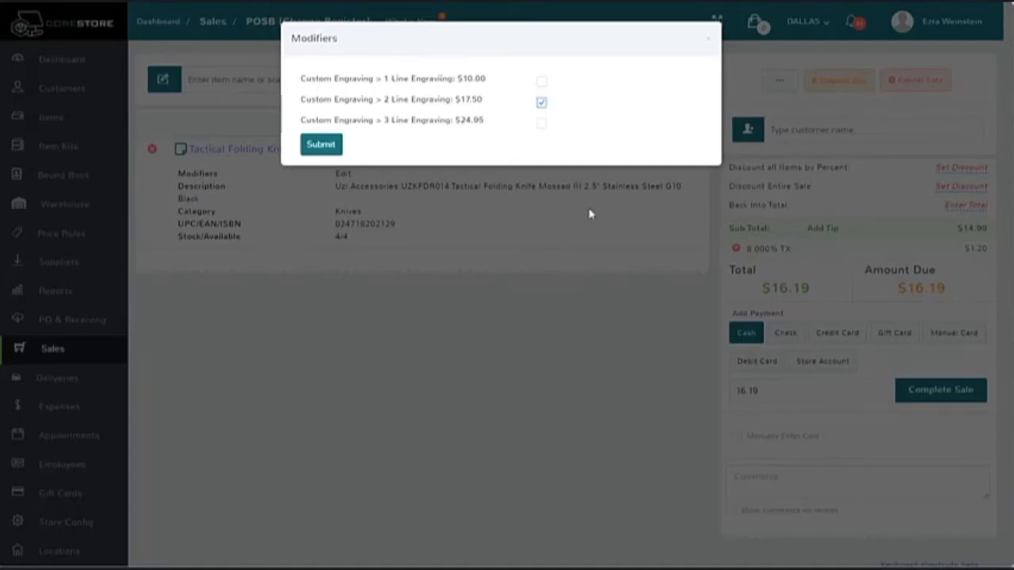
click(328, 150)
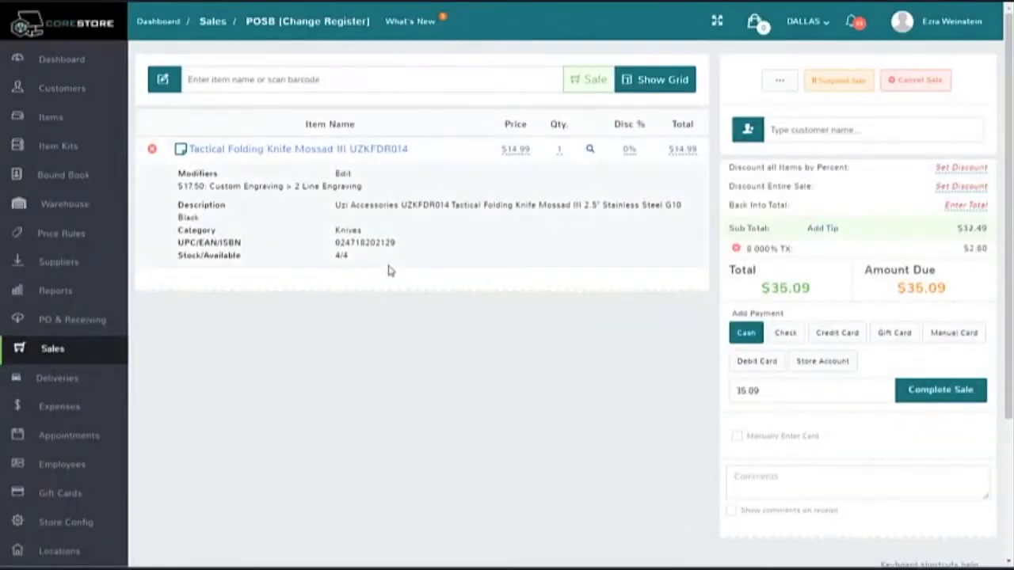
Step: Add a note named Message to the knife's sale line, enter the engraving text as detailed notes, and save it
click(181, 151)
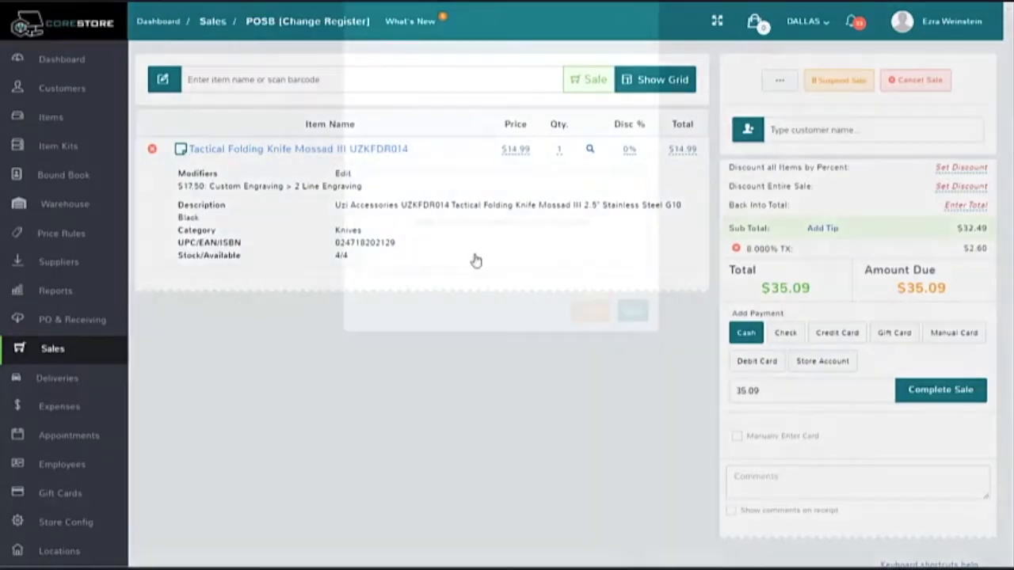
text(Me)
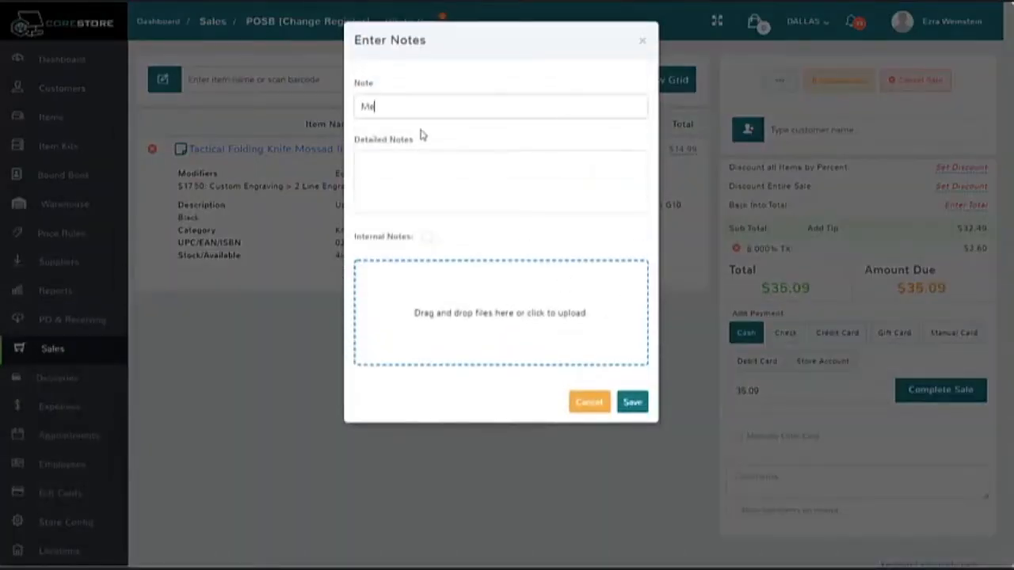
text(ssage)
key(Tab)
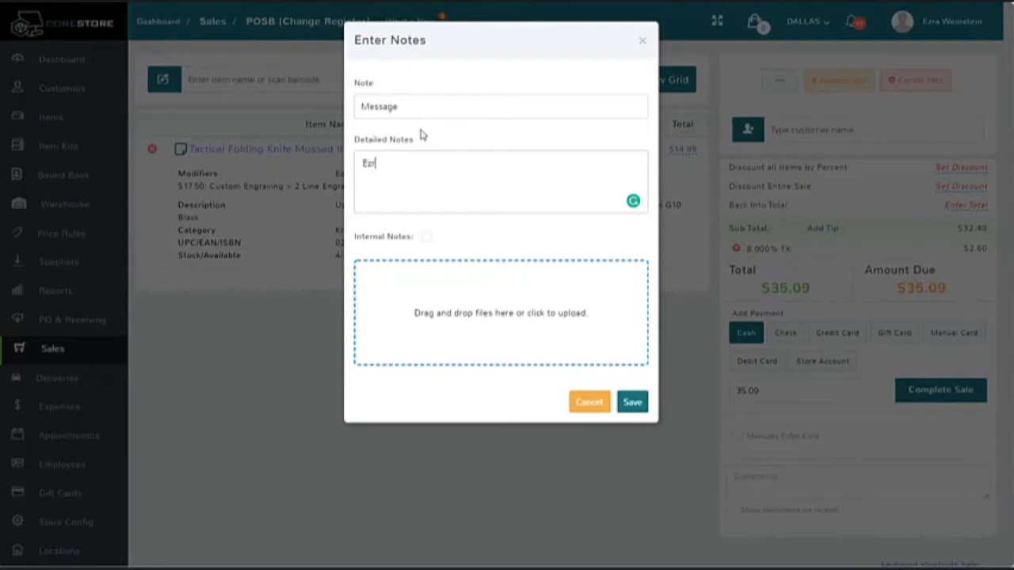
text(Ezra's Knife 2020)
click(631, 402)
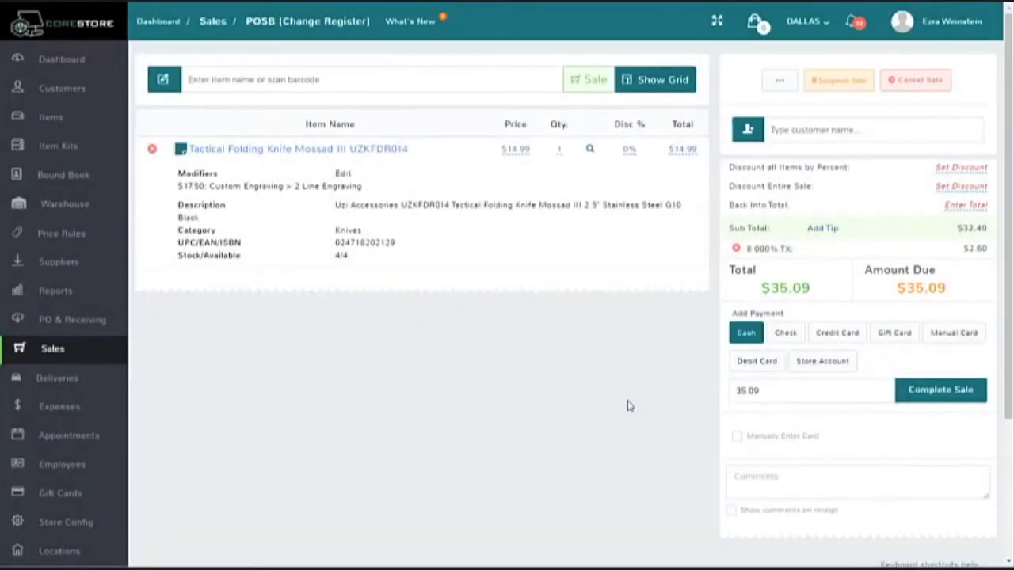
Step: Complete the knife sale with a $35.09 cash payment, confirm its submission and check the engraving line on the receipt
click(515, 149)
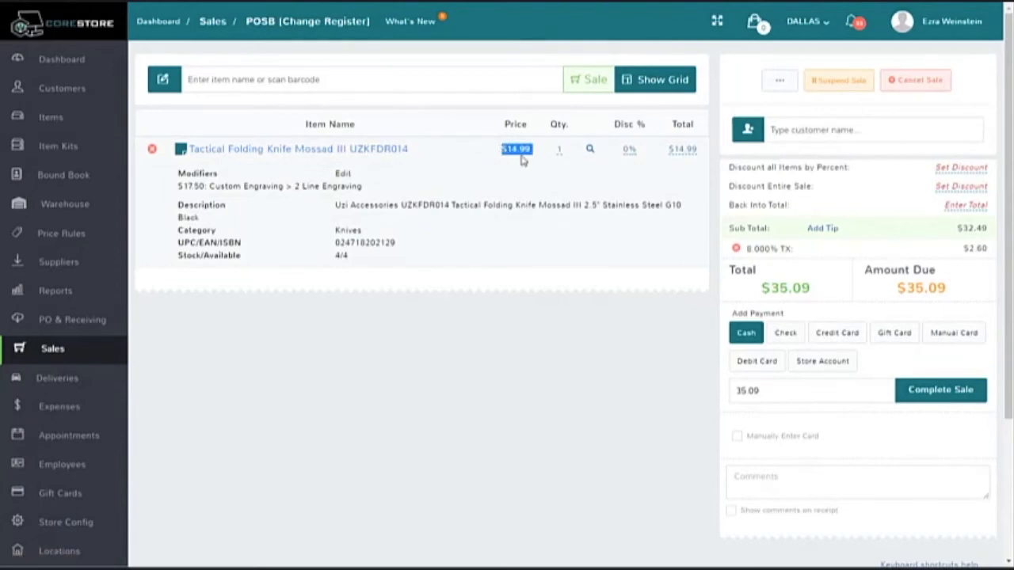
drag(177, 186, 203, 186)
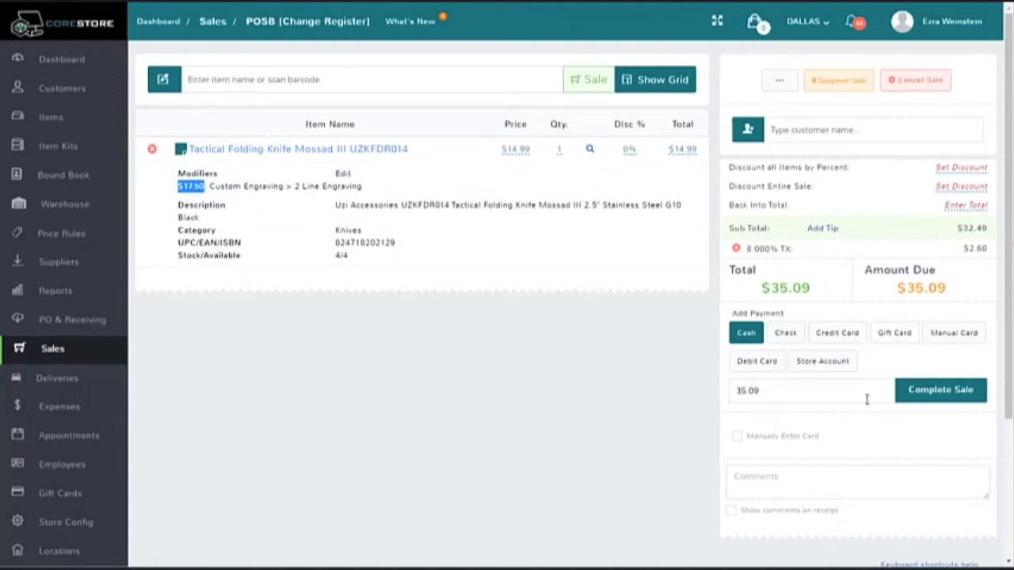
click(950, 393)
click(492, 239)
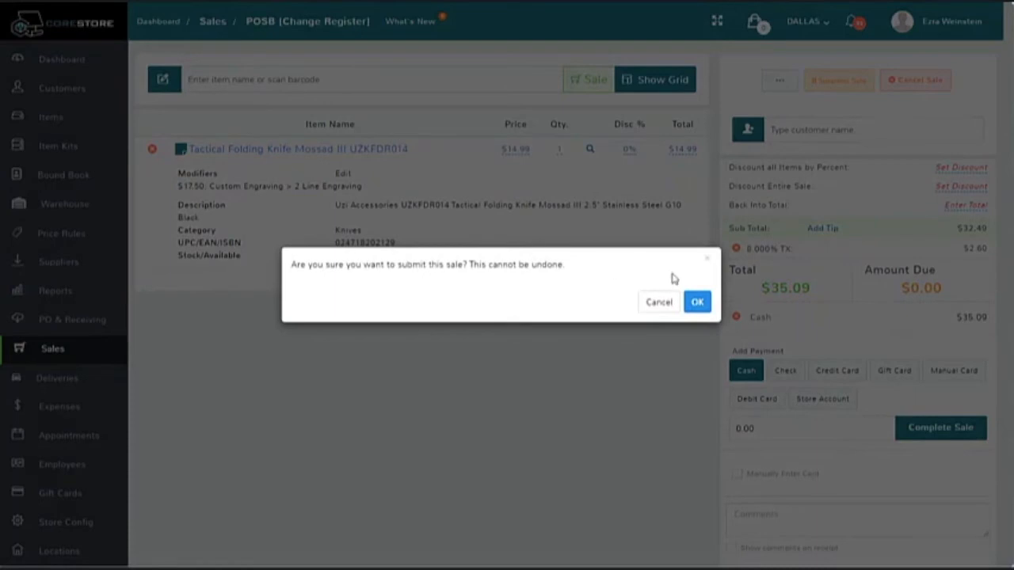
click(697, 302)
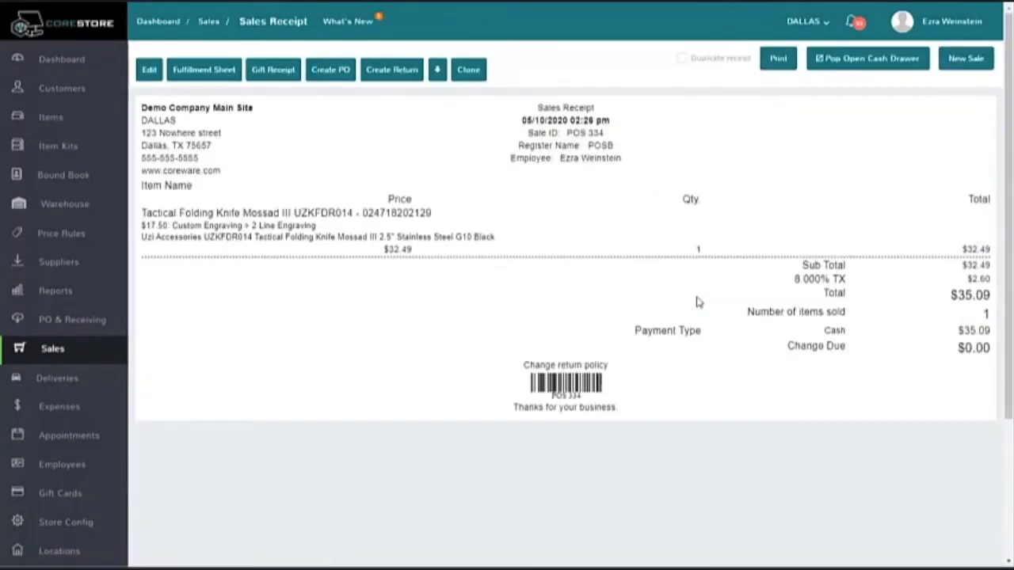
drag(322, 227, 138, 229)
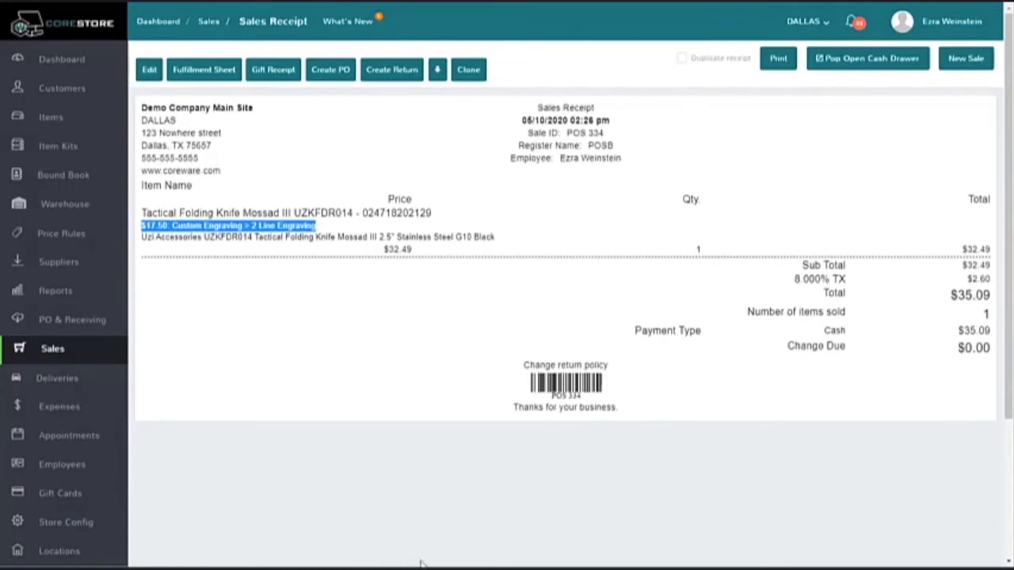
click(306, 321)
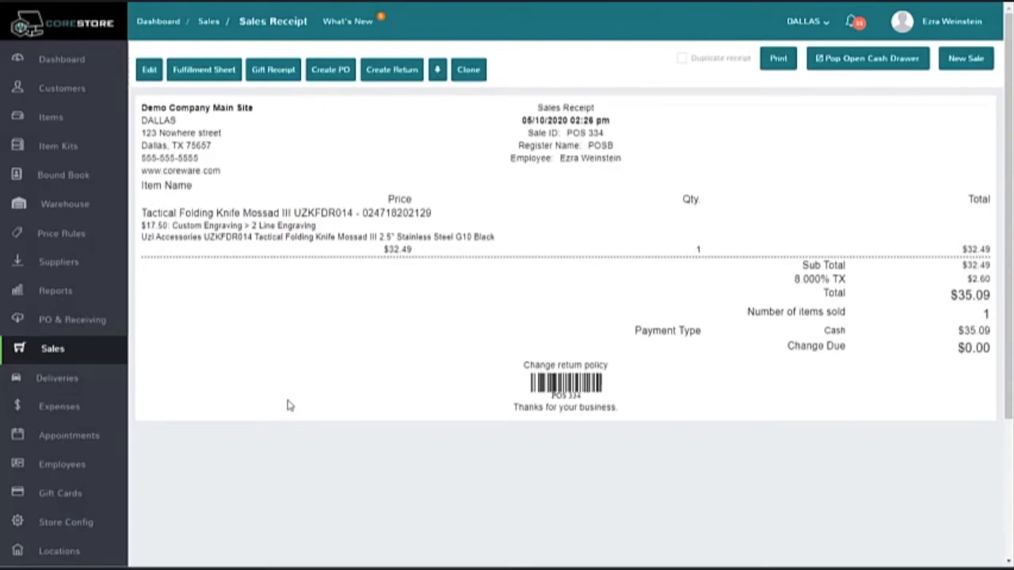
Step: Open the list of serial counts for the PRIMARY MAIN bound book
click(51, 180)
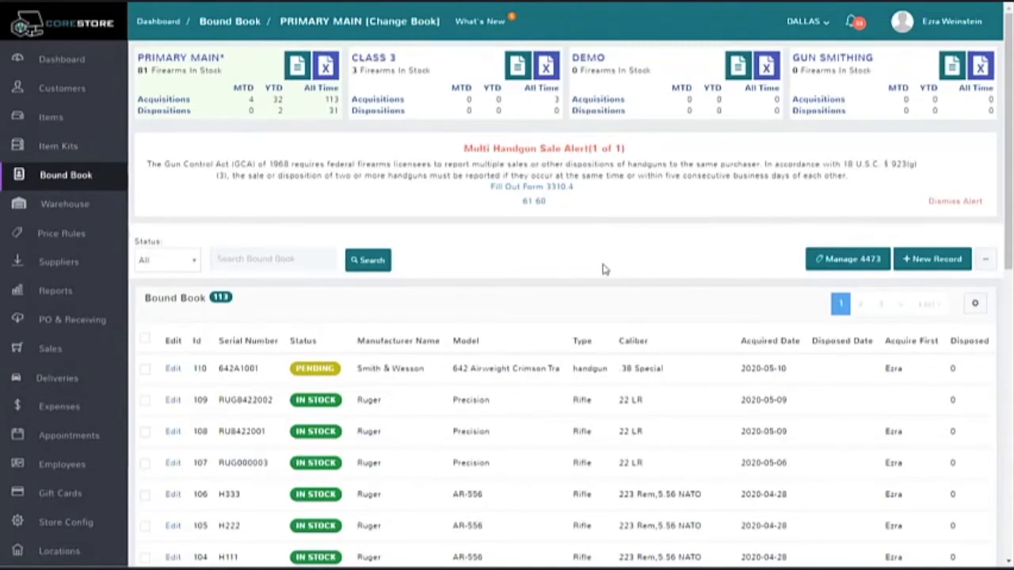
click(261, 259)
click(985, 261)
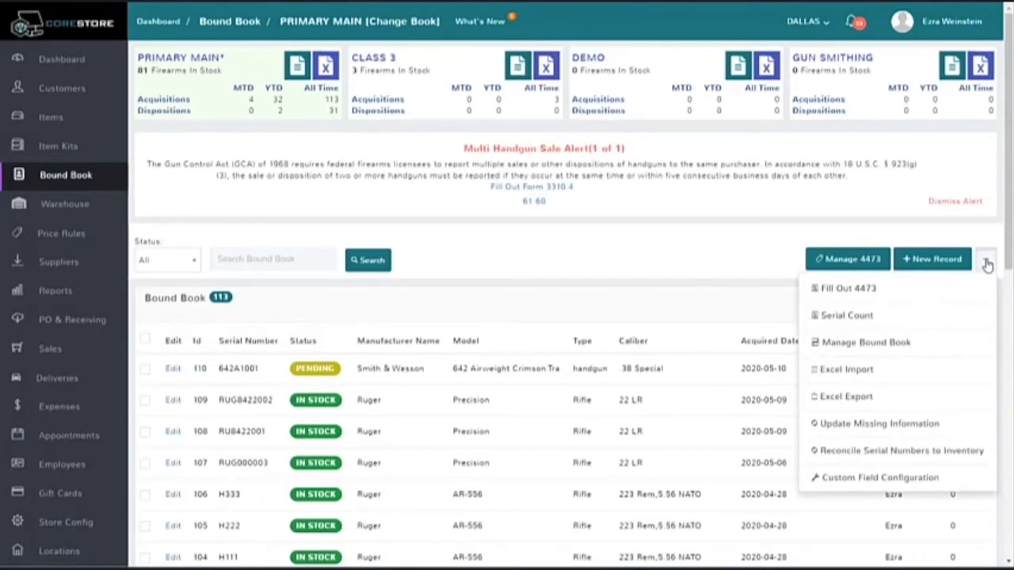
click(867, 317)
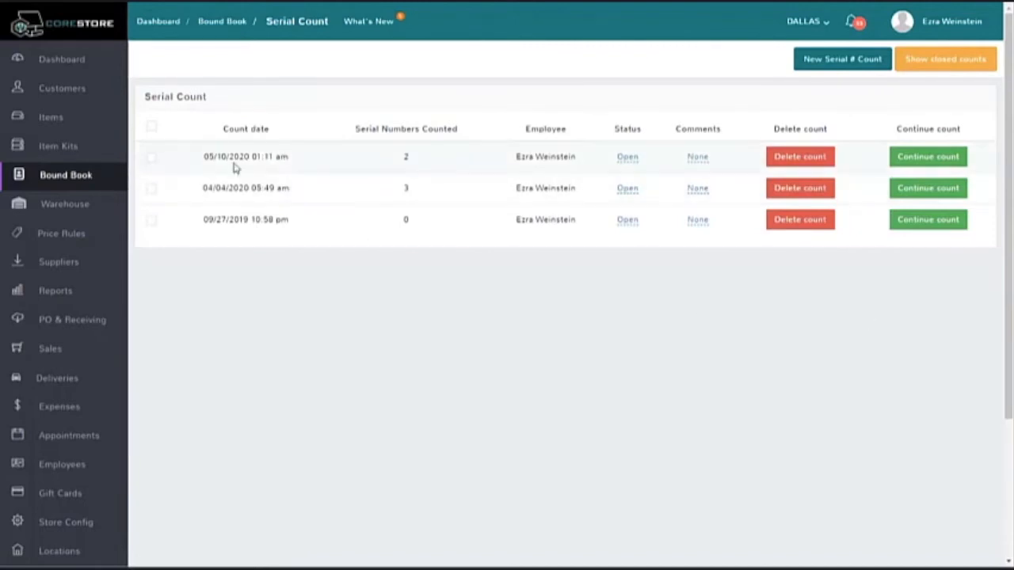
Step: Select the 05/10/2020 and 04/04/2020 serial counts as merge candidates, and clear both selections
click(151, 159)
click(150, 190)
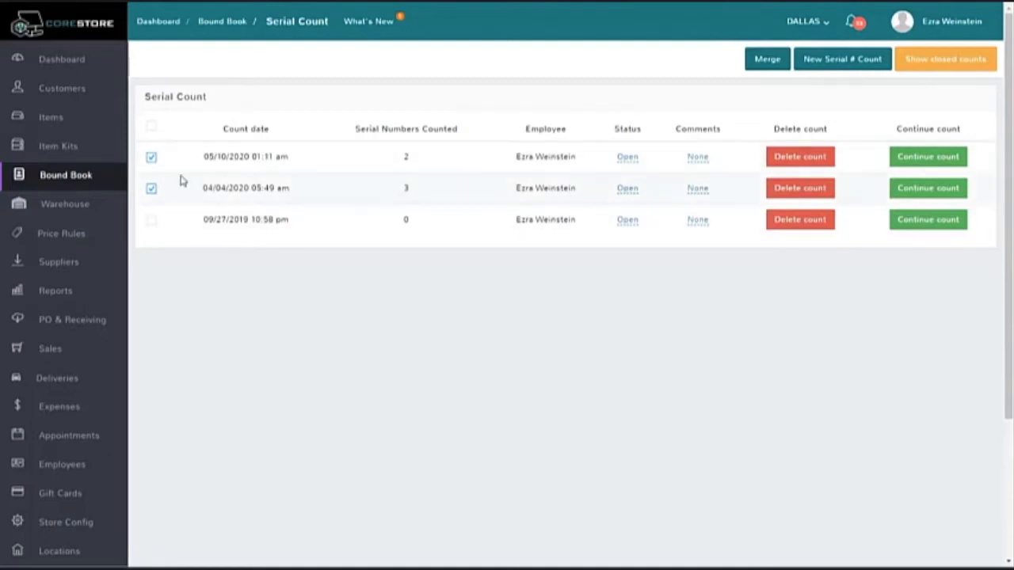
click(152, 158)
click(152, 188)
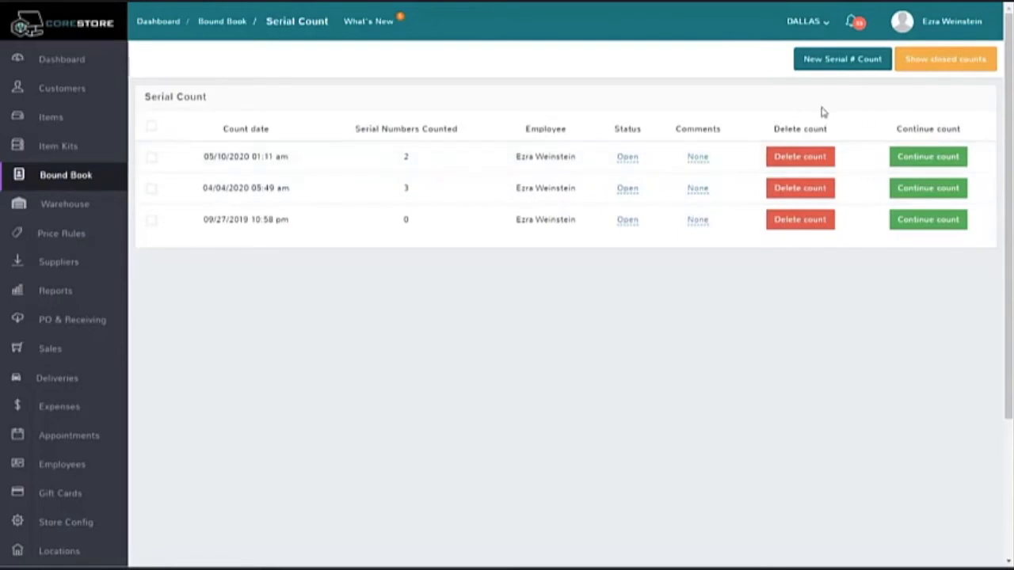
Step: Continue the 05/10/2020 serial count and examine its counted and remaining serial number totals
click(923, 161)
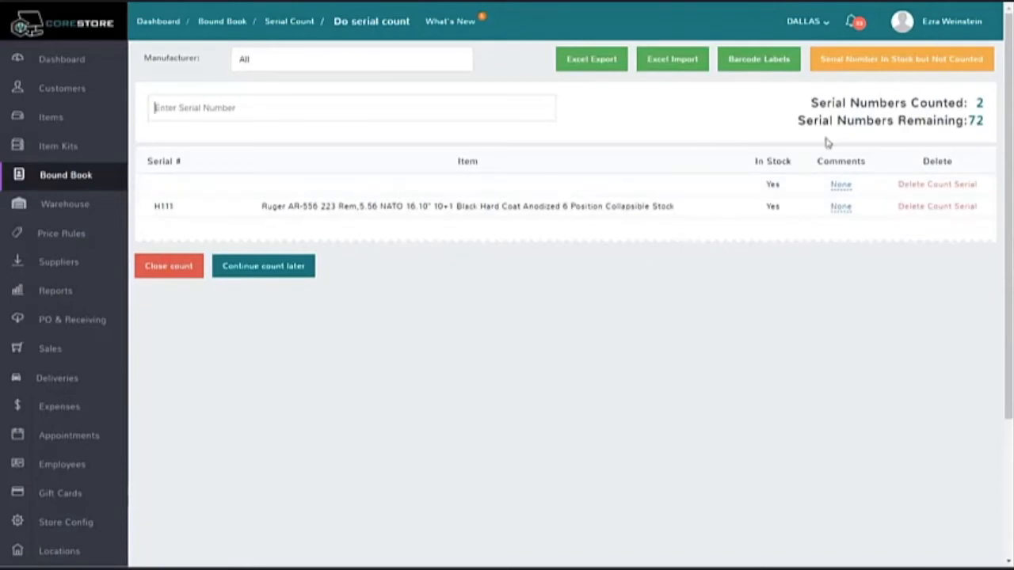
drag(812, 103, 981, 104)
click(983, 104)
triple_click(987, 105)
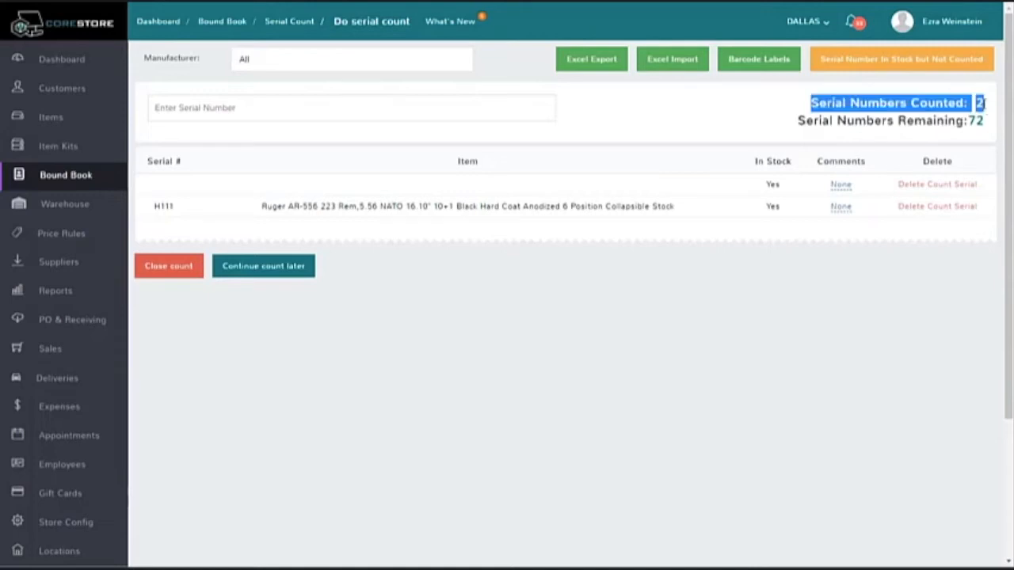
click(799, 118)
drag(800, 119, 984, 123)
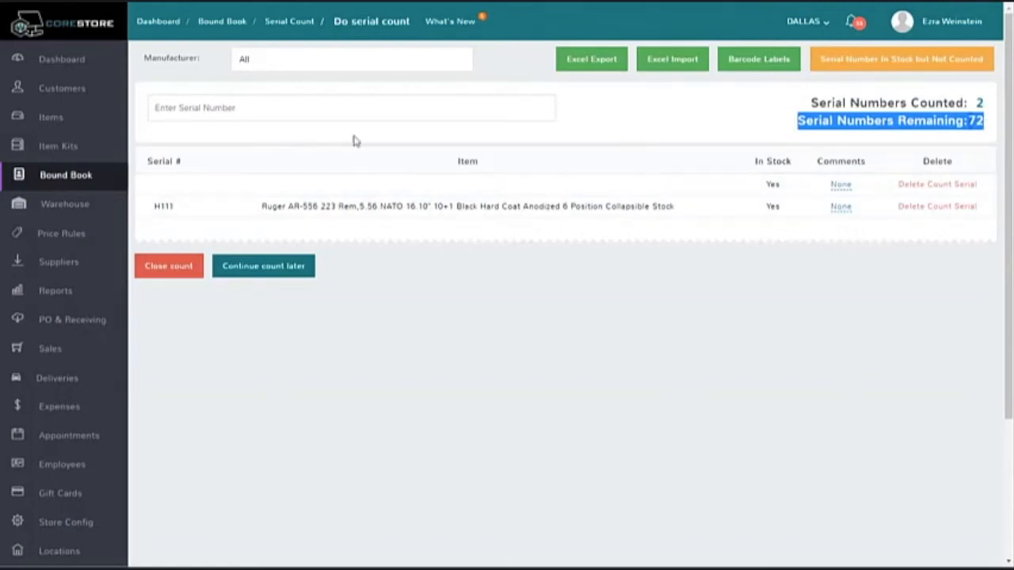
click(323, 107)
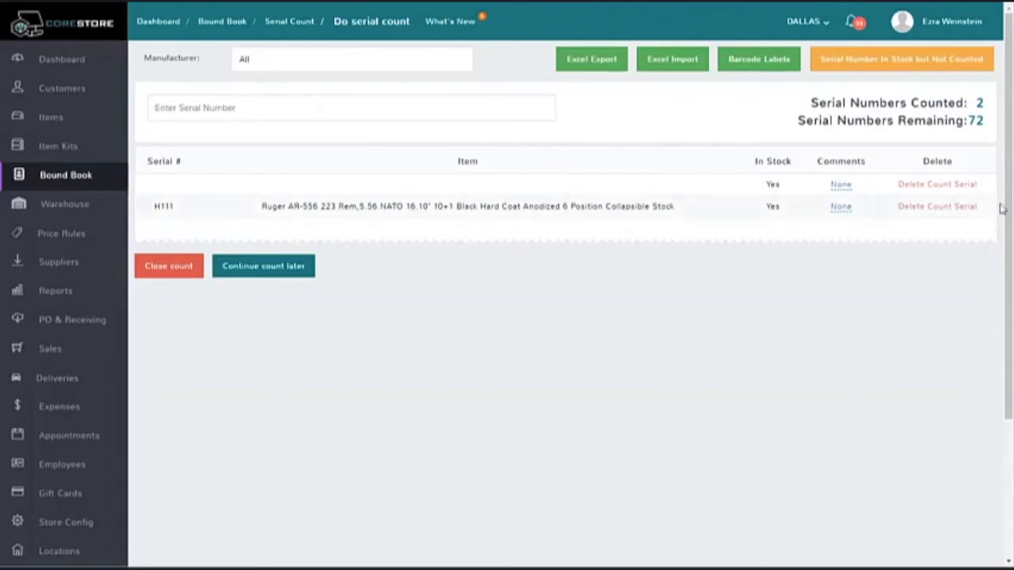
Step: Delete the blank serial entry from the count and add the Ruger AR-556 serials H222 and H333
click(955, 187)
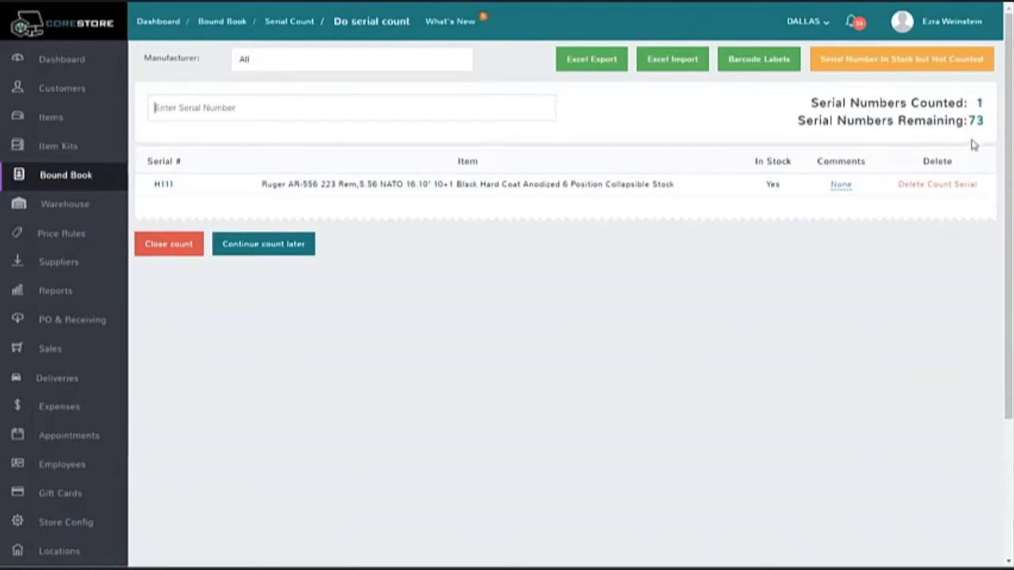
text(H222)
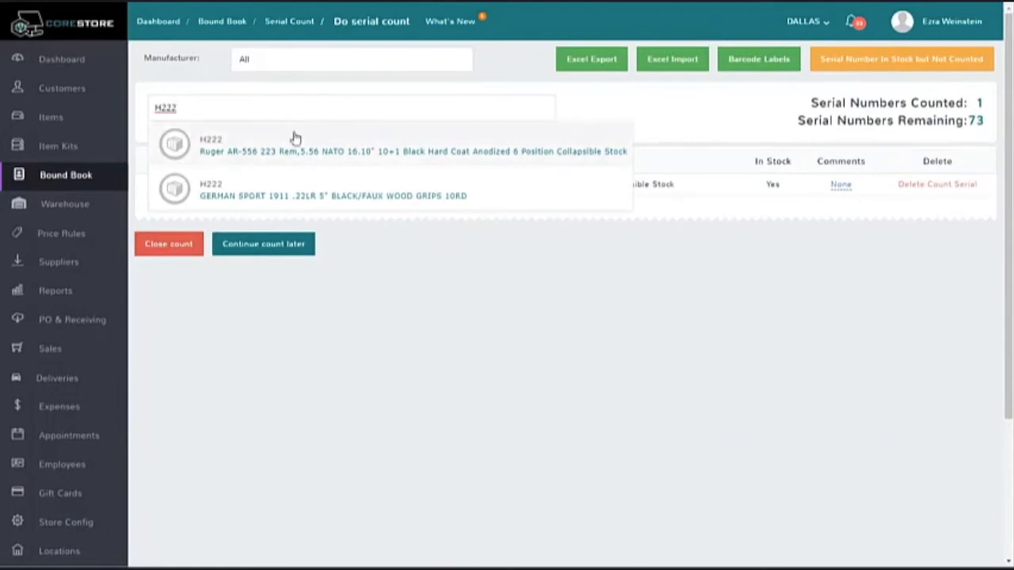
click(293, 136)
text(H333)
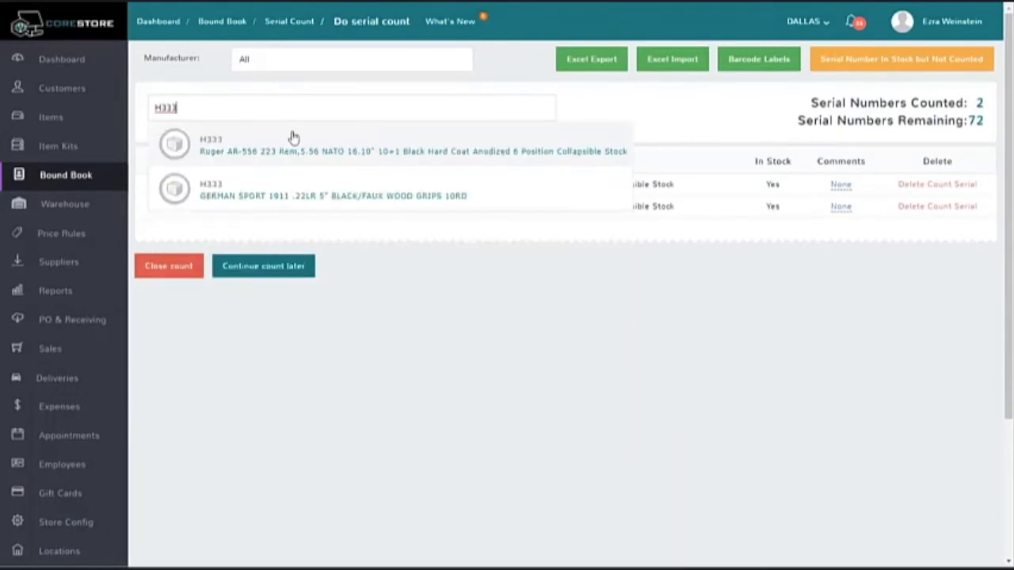
click(292, 137)
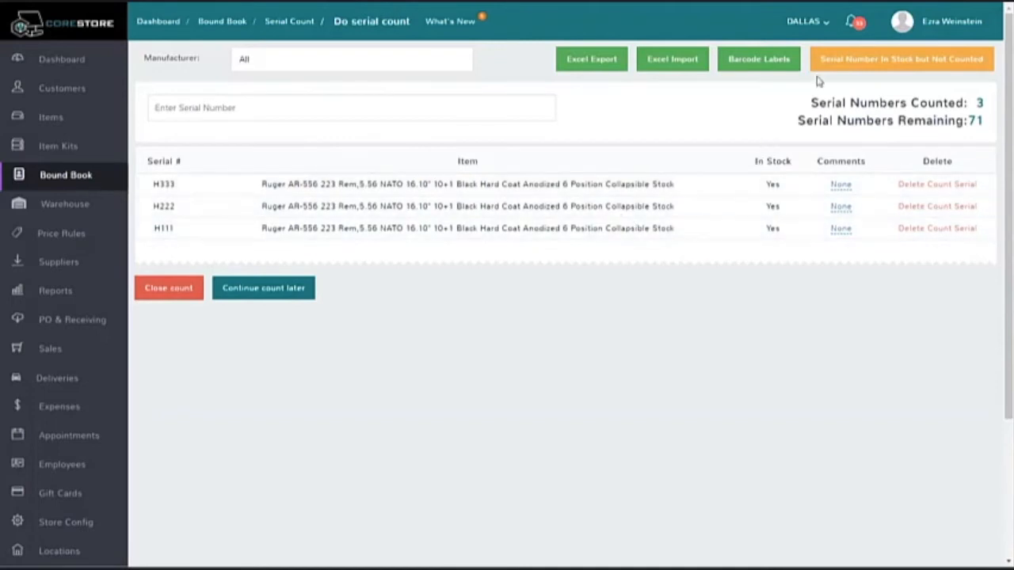
Step: Review the list of serial numbers in stock but not counted, and return to the serial count
click(889, 67)
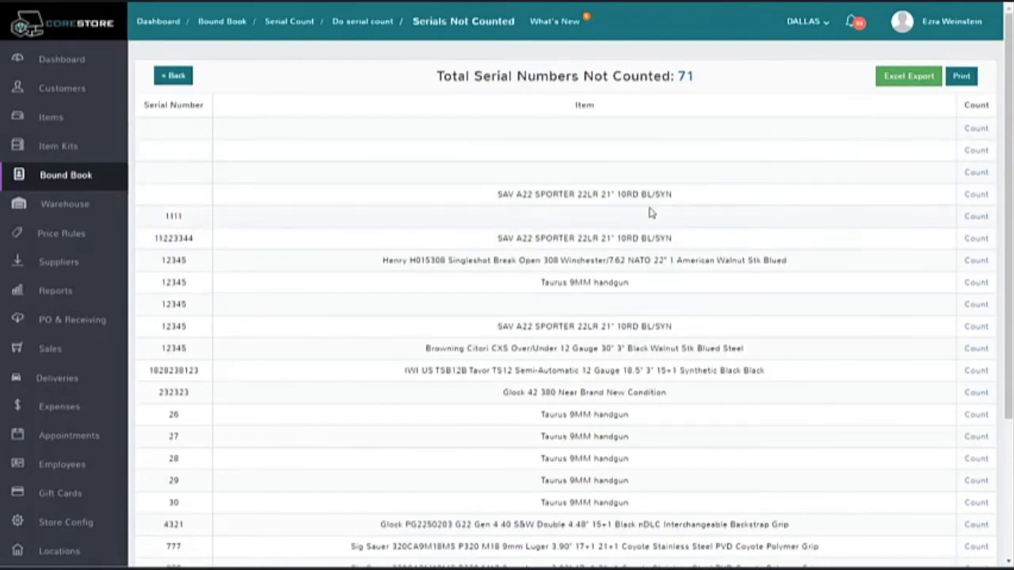
click(174, 75)
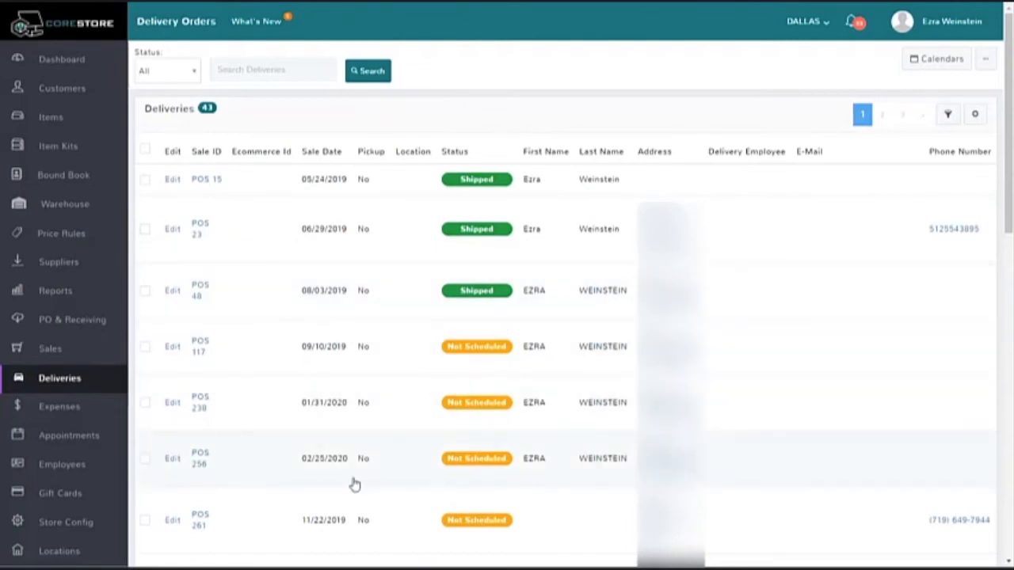
Step: Select the deliveries with sale dates 06/29/2019, 08/03/2019 and 01/31/2020 in the delivery orders list
click(150, 235)
click(148, 292)
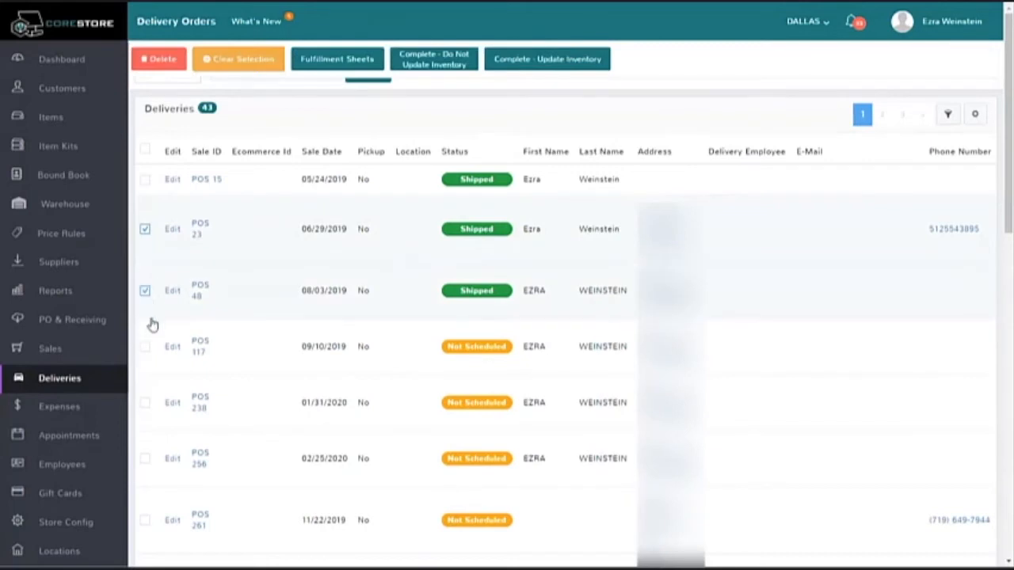
click(144, 402)
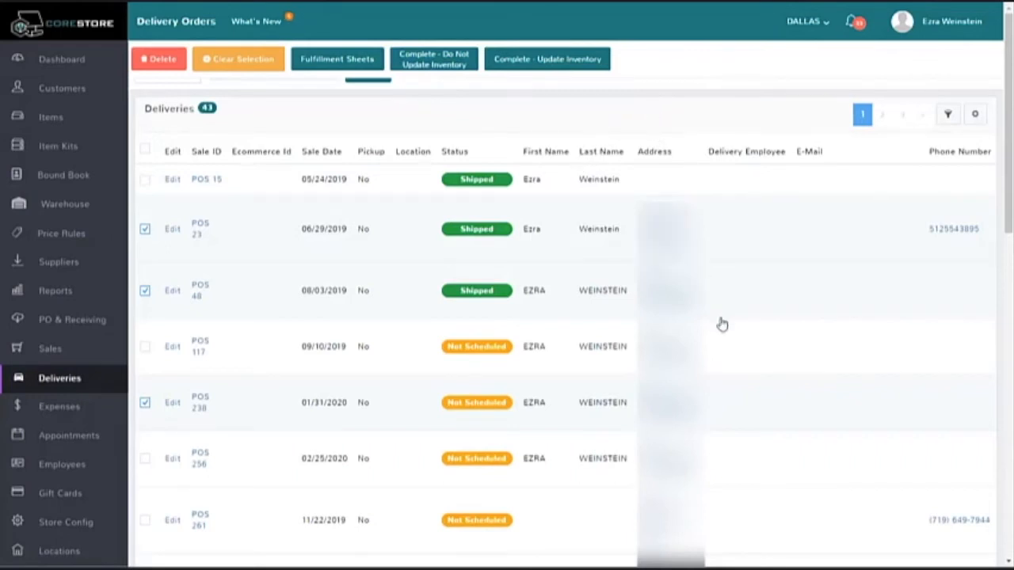
Step: Open the 09/10/2019 delivery, view its item information and return to the delivery orders list
click(172, 348)
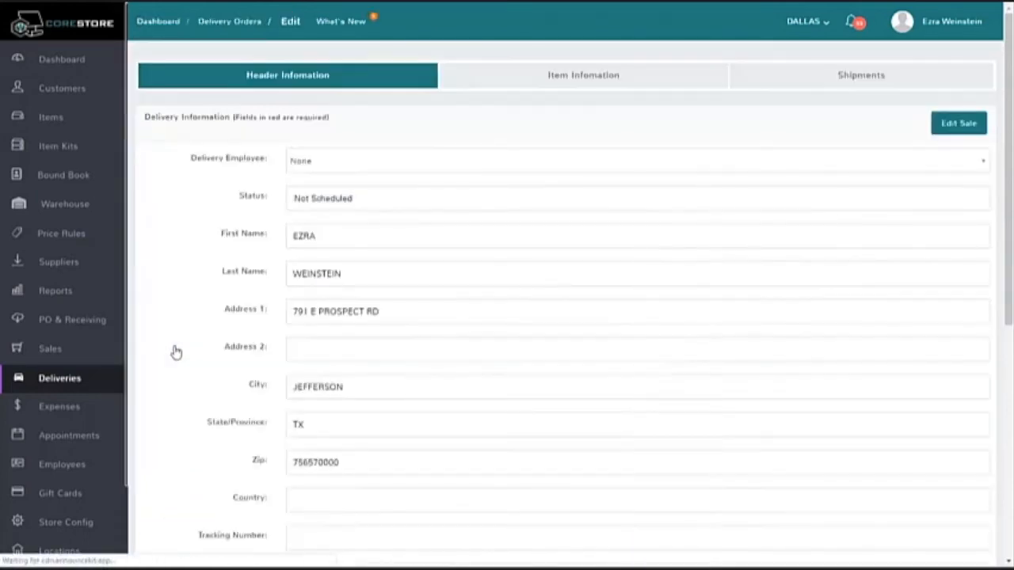
click(598, 80)
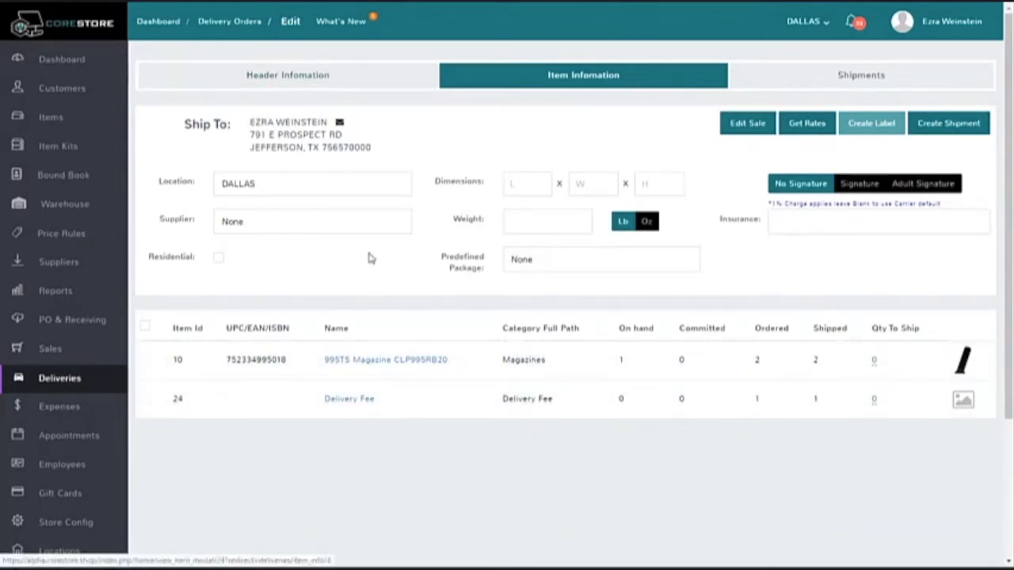
click(229, 22)
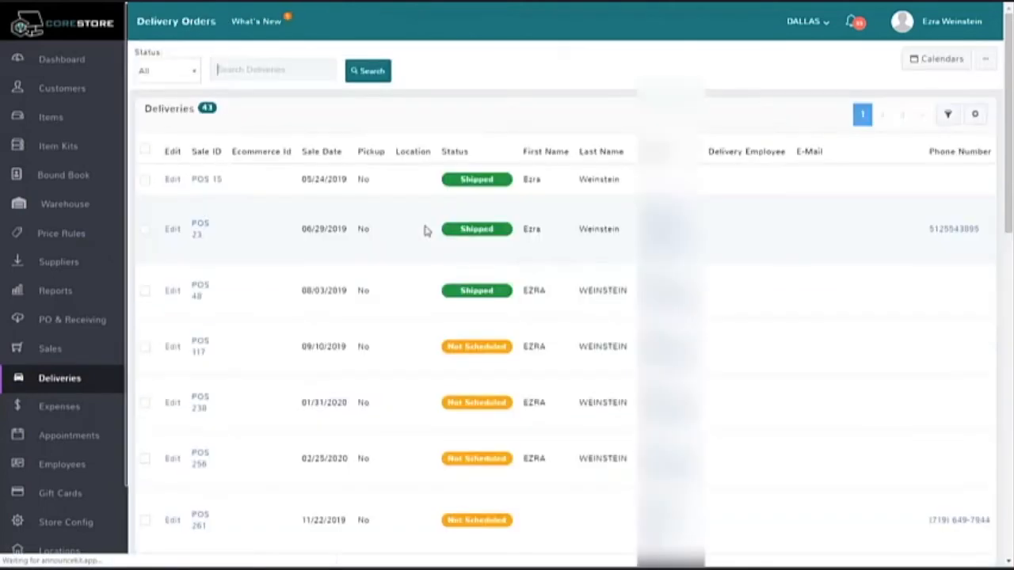
Step: Select the unscheduled deliveries dated 01/31/2020 and 02/25/2020 plus the first from 11/22/2019, and complete them with an inventory update
click(144, 229)
click(146, 291)
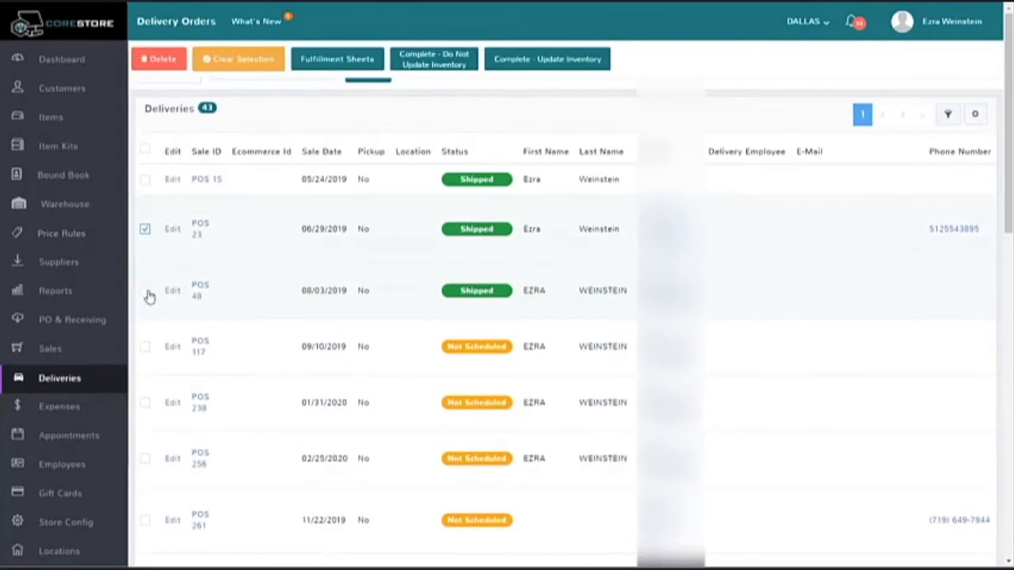
click(145, 403)
click(145, 229)
click(145, 291)
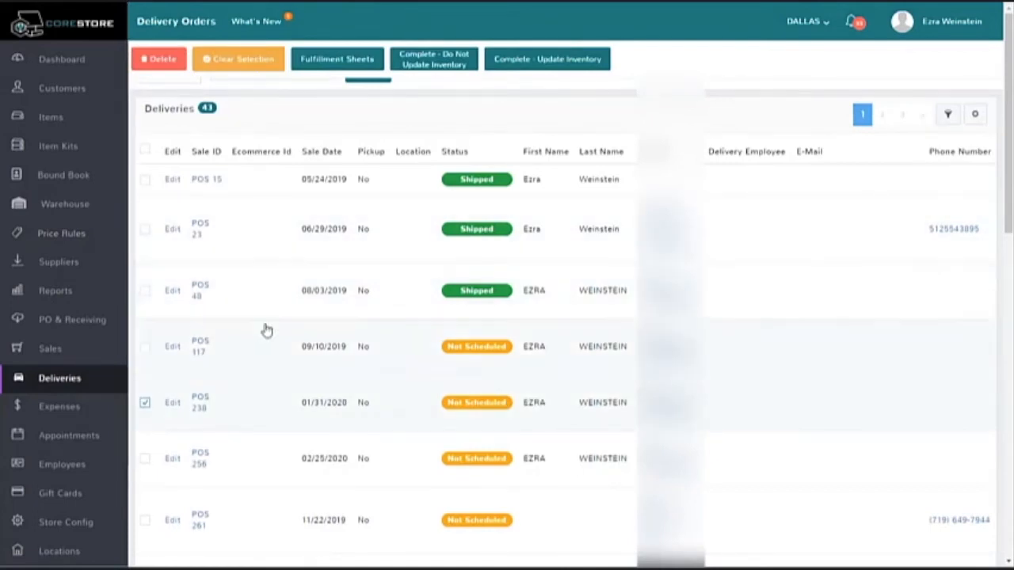
scroll(464, 321, down, 2)
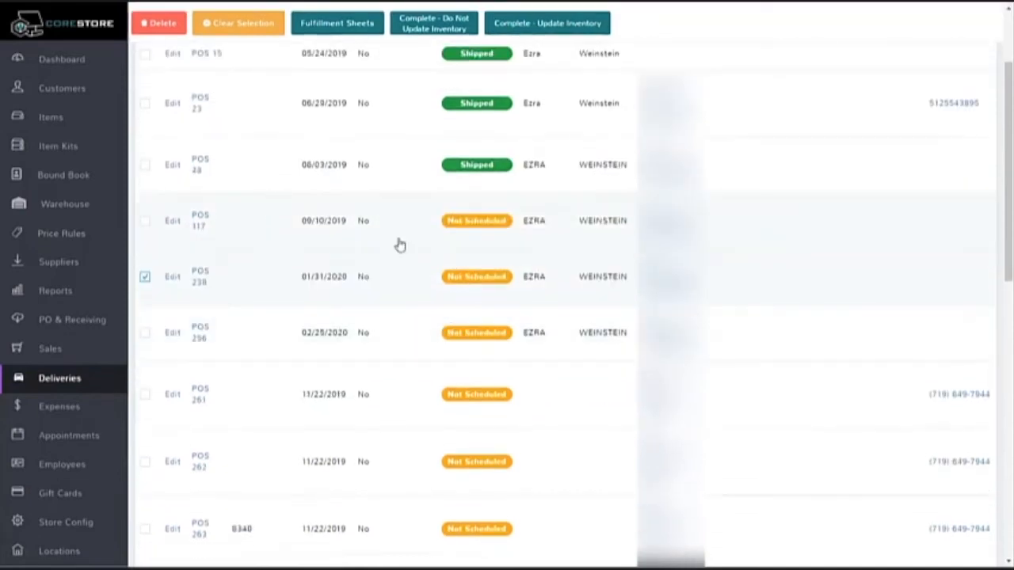
click(145, 394)
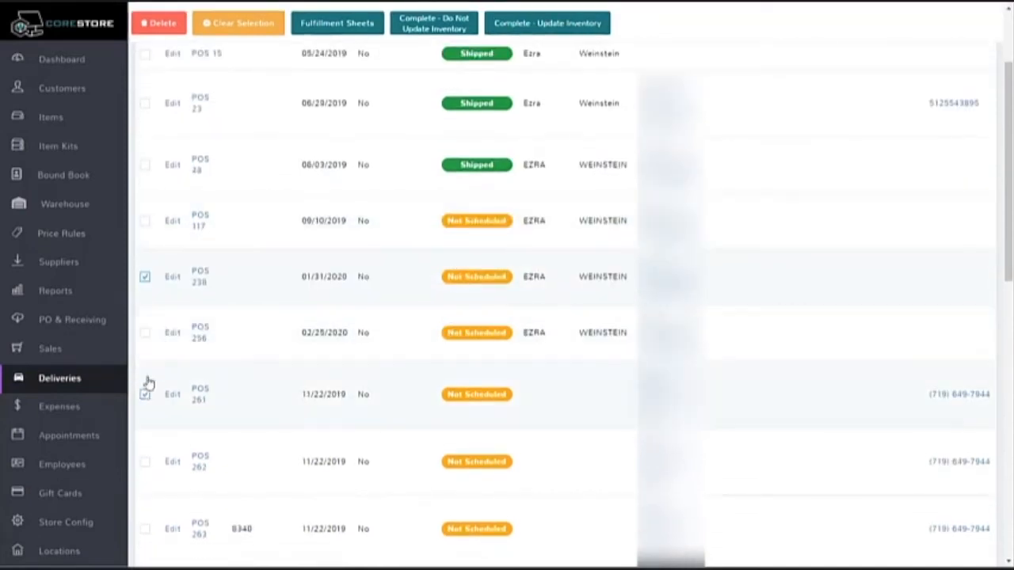
click(145, 334)
scroll(394, 356, up, 2)
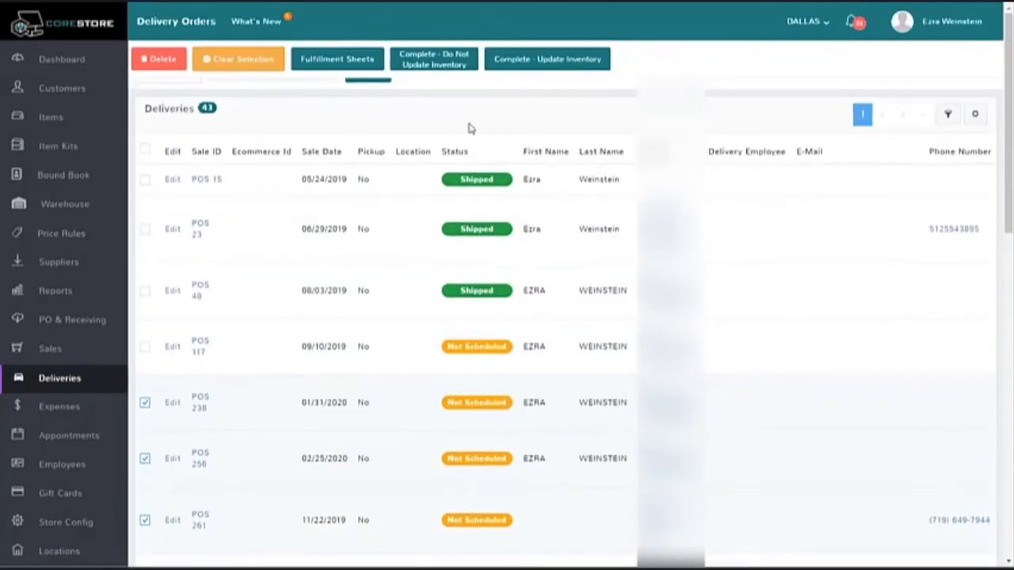
click(532, 71)
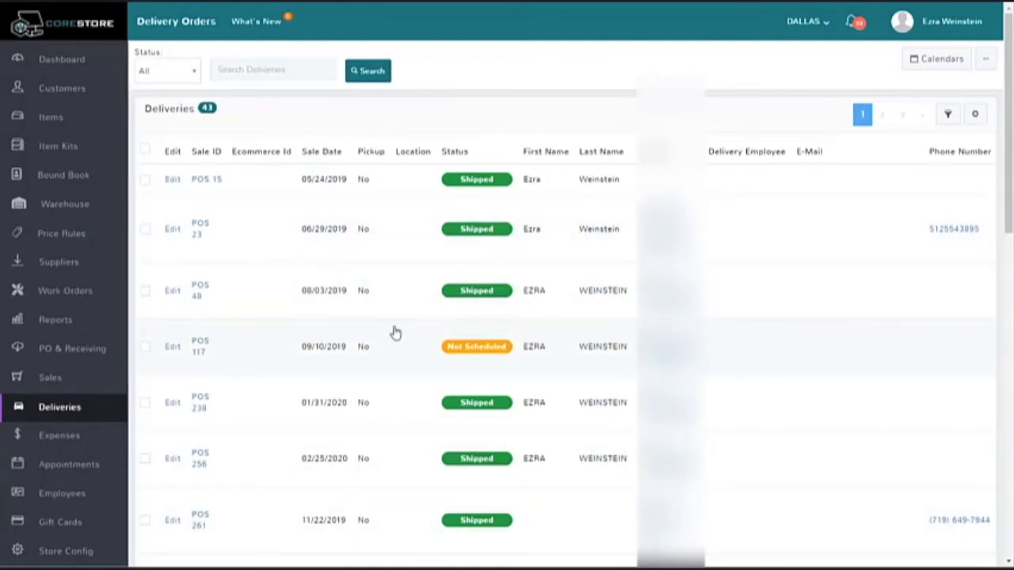
Step: Open the 04/24/2020 delivery for editing and show its available pickup locations
scroll(351, 319, down, 5)
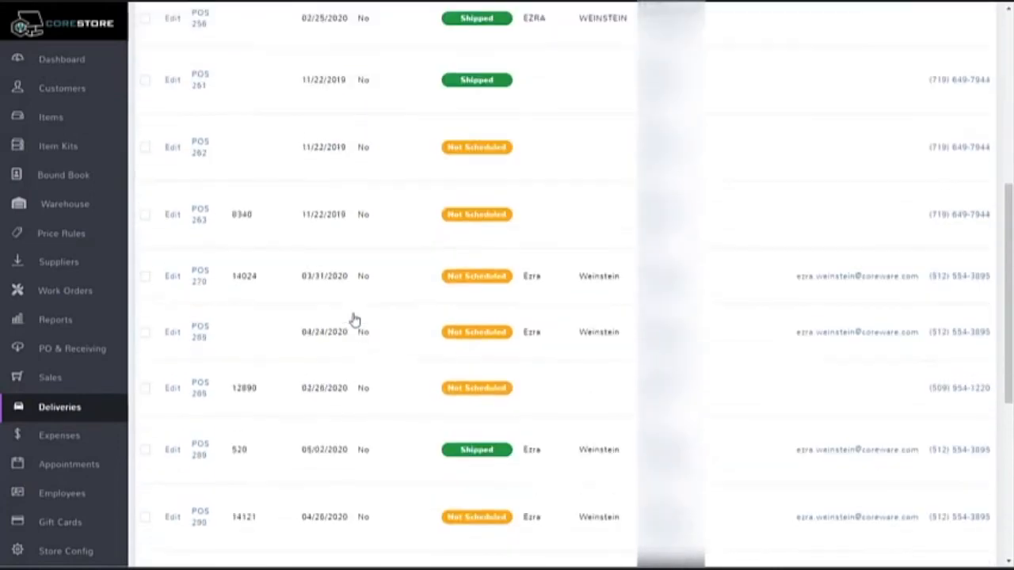
click(171, 332)
scroll(521, 330, down, 5)
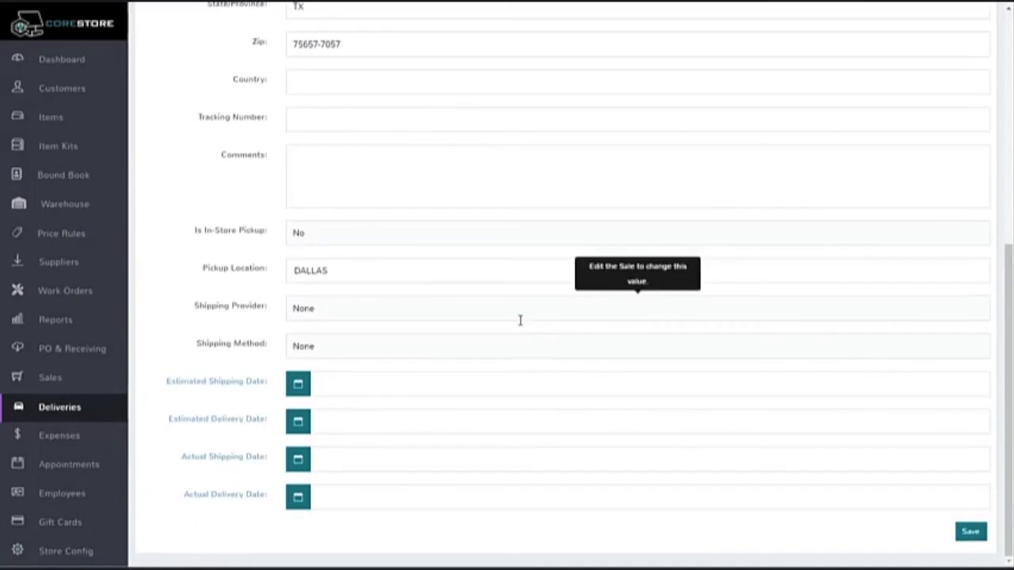
click(339, 275)
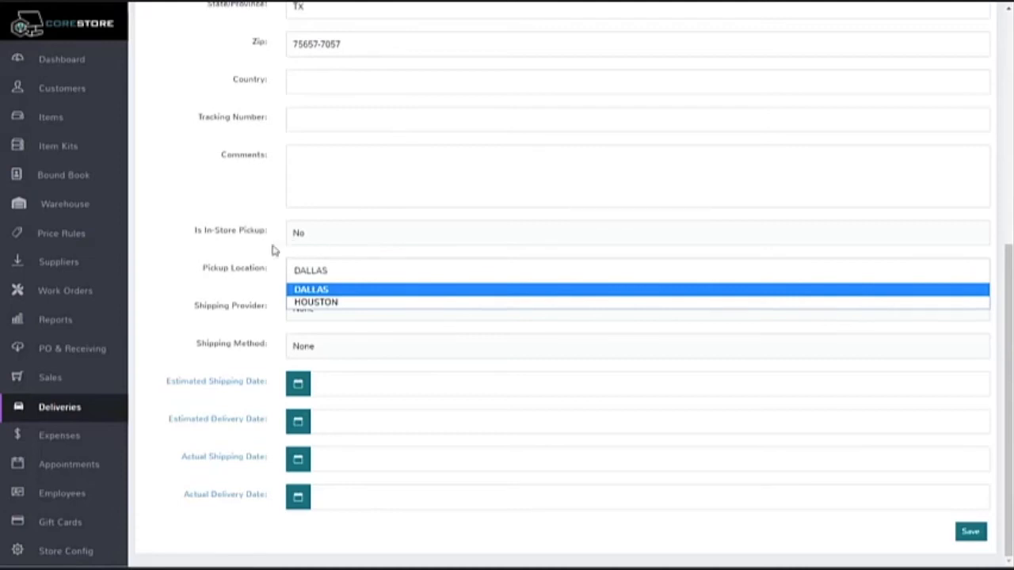
Step: Close the delivery's pickup location choices and open the Excel import page for items
click(239, 253)
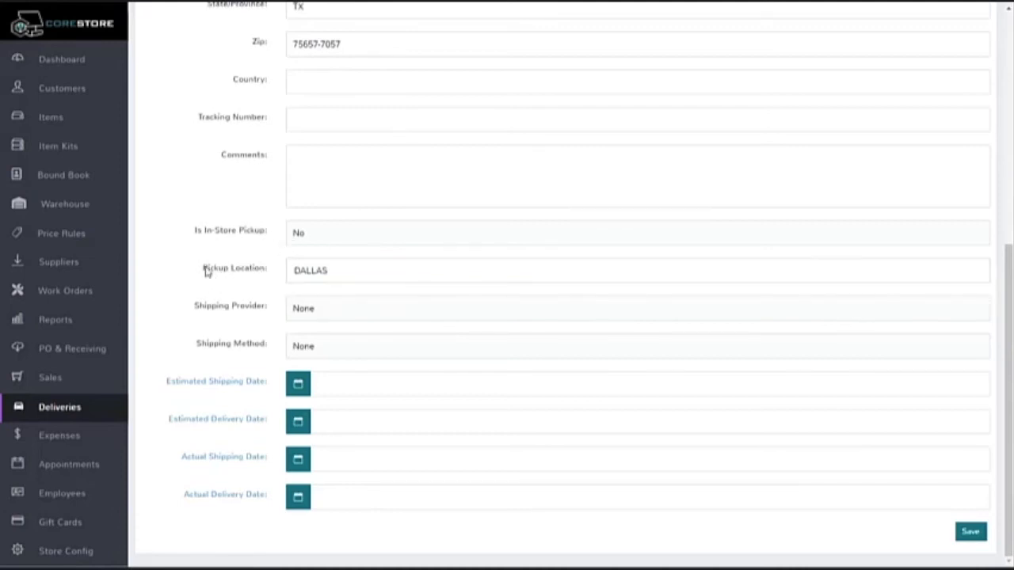
scroll(208, 274, up, 3)
scroll(204, 271, up, 1)
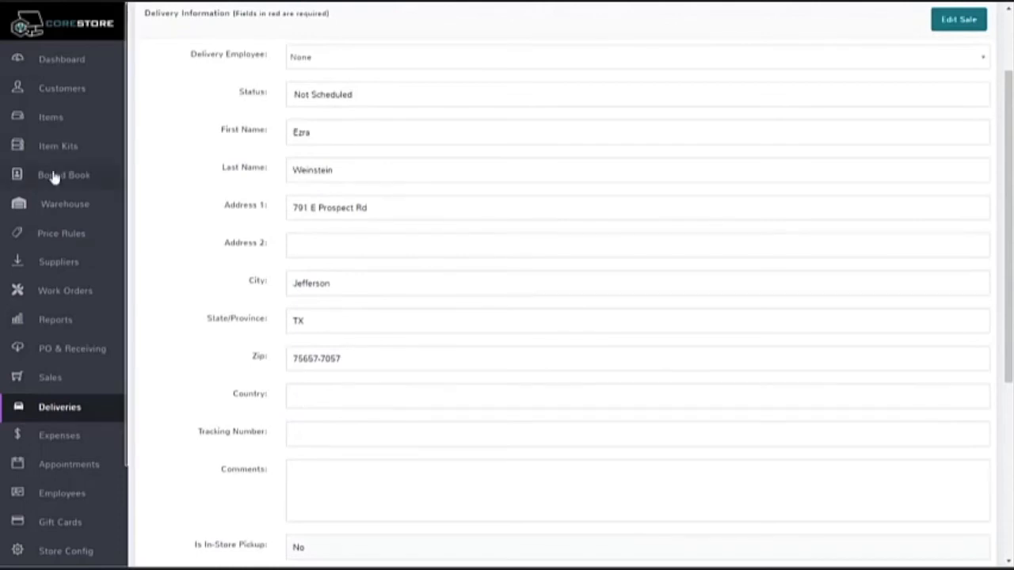
click(52, 119)
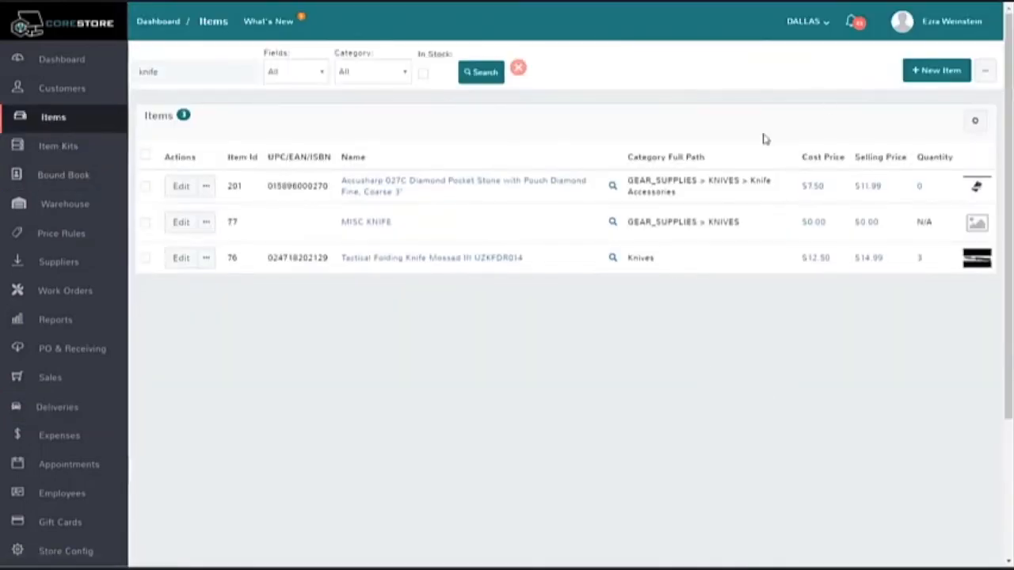
click(987, 76)
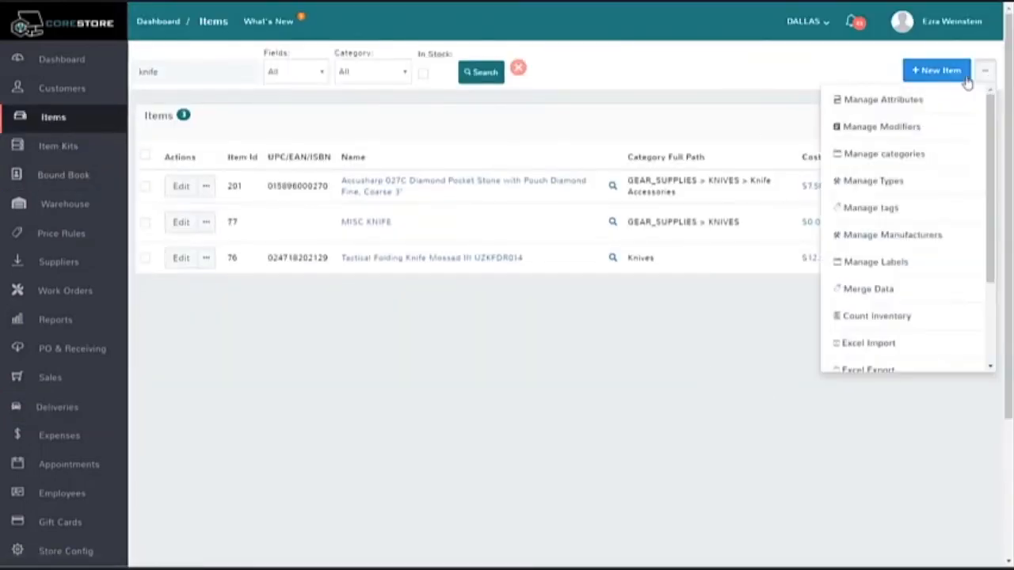
click(627, 68)
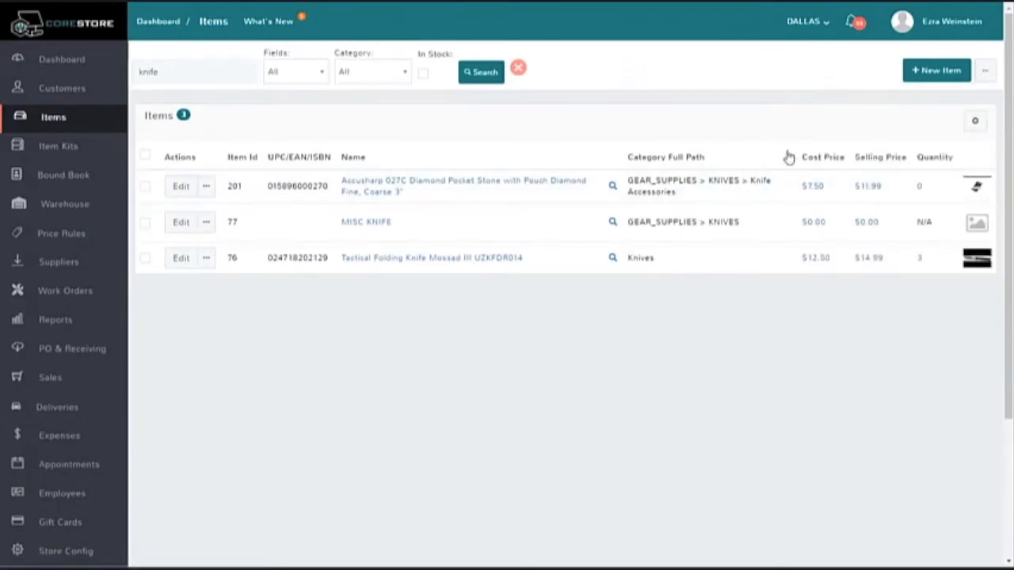
click(983, 76)
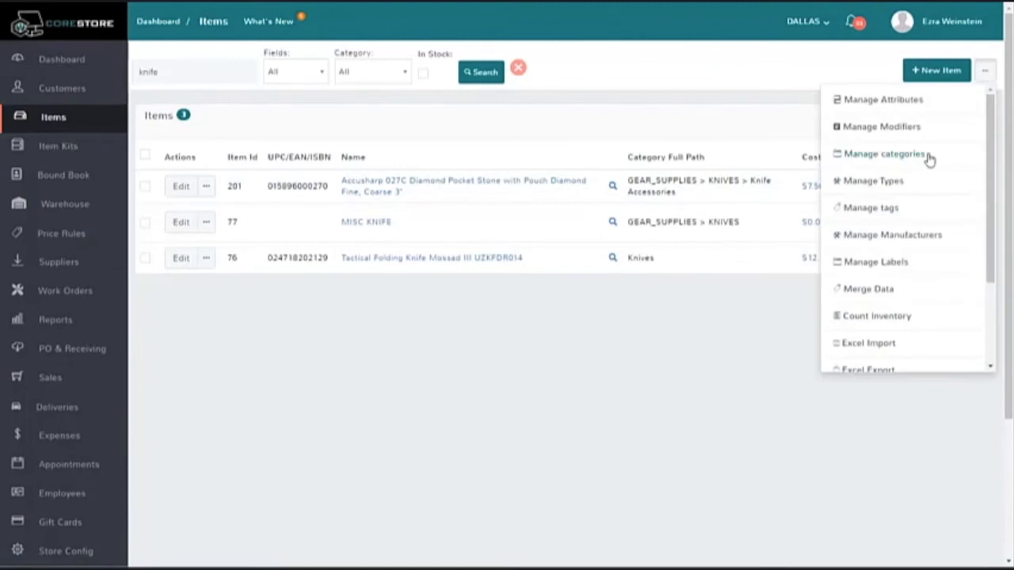
scroll(935, 264, down, 2)
click(889, 232)
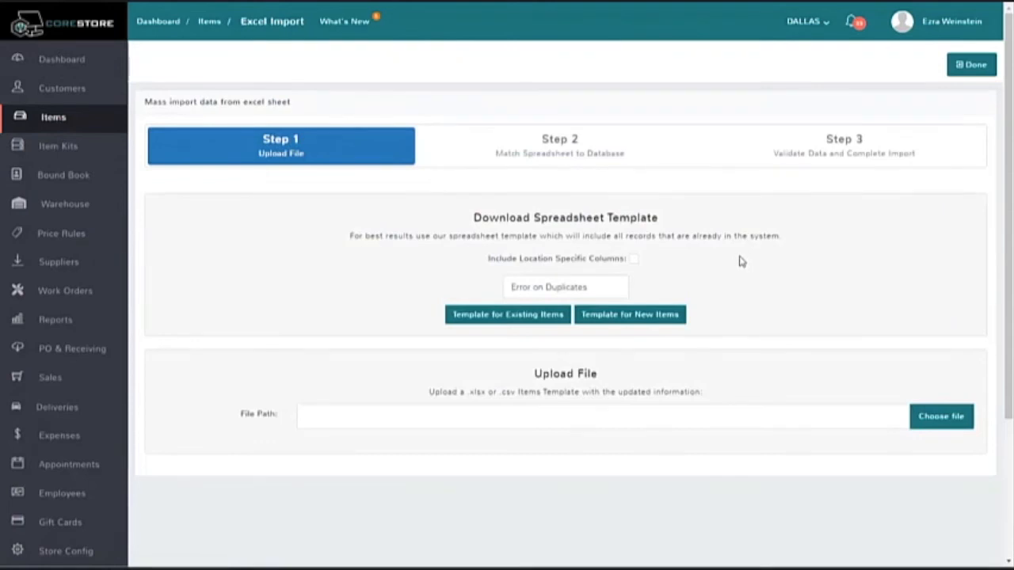
Step: Show the duplicate-handling options for the item import template, keeping Error on Duplicates selected
click(572, 294)
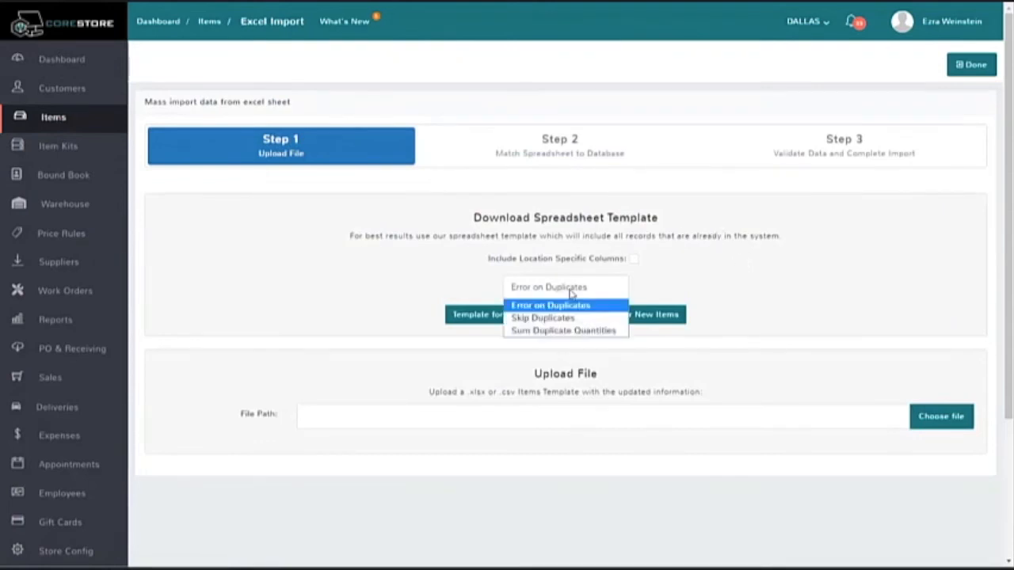
click(572, 294)
click(590, 288)
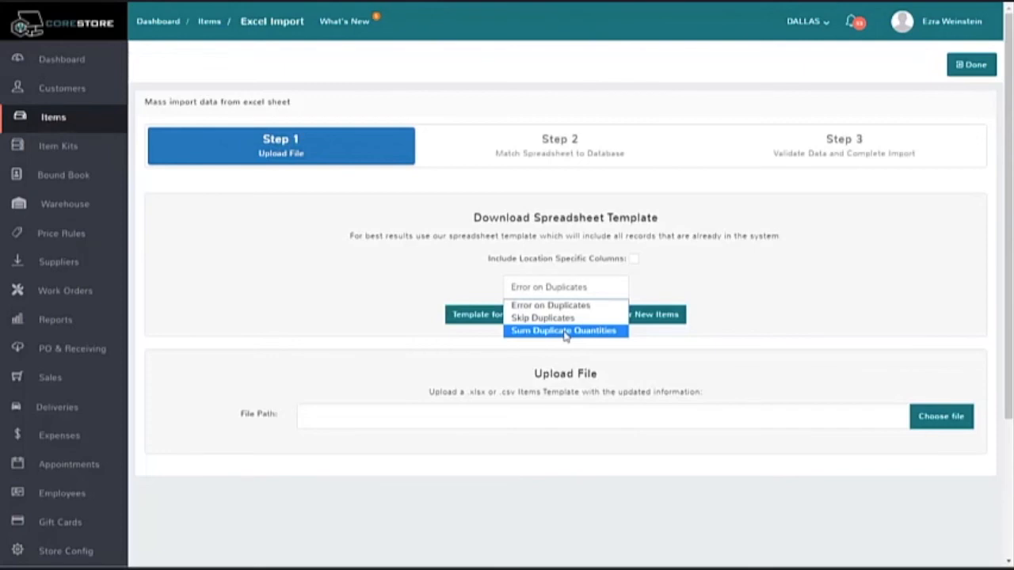
click(358, 288)
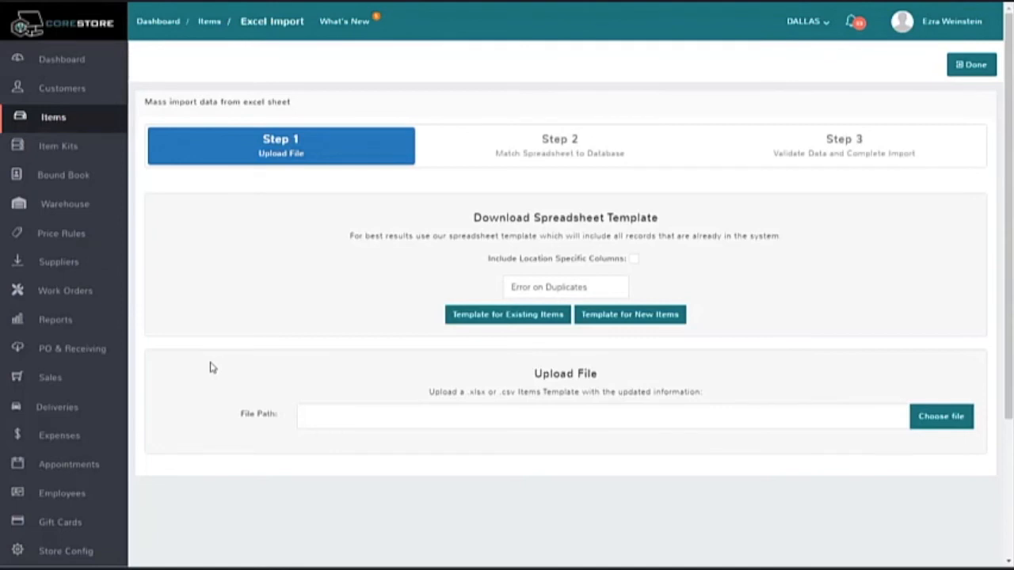
Step: Check the work orders list, then start a new work order sale containing the 500 Youth 52132 shotgun at price 0.00
click(74, 291)
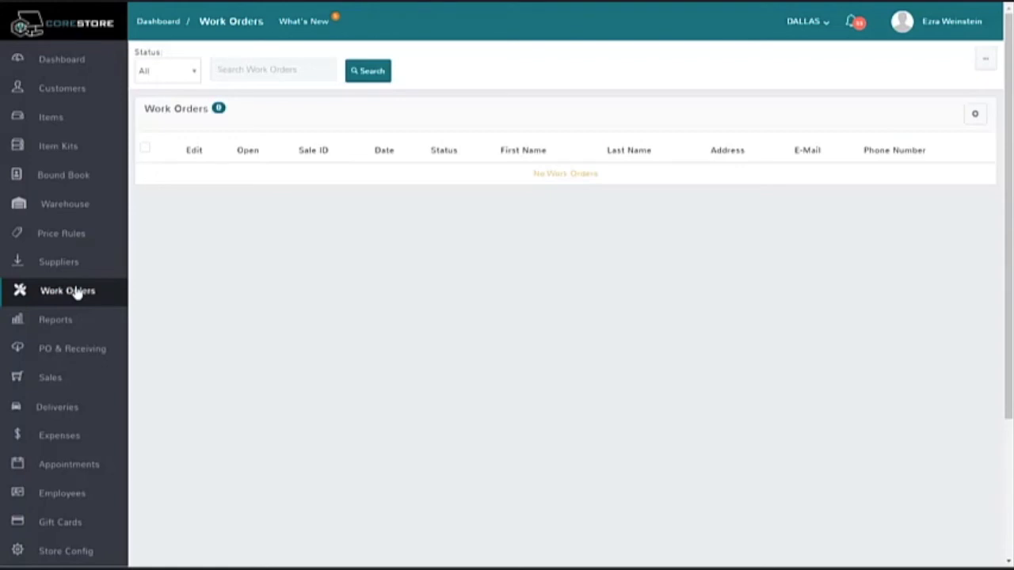
click(50, 378)
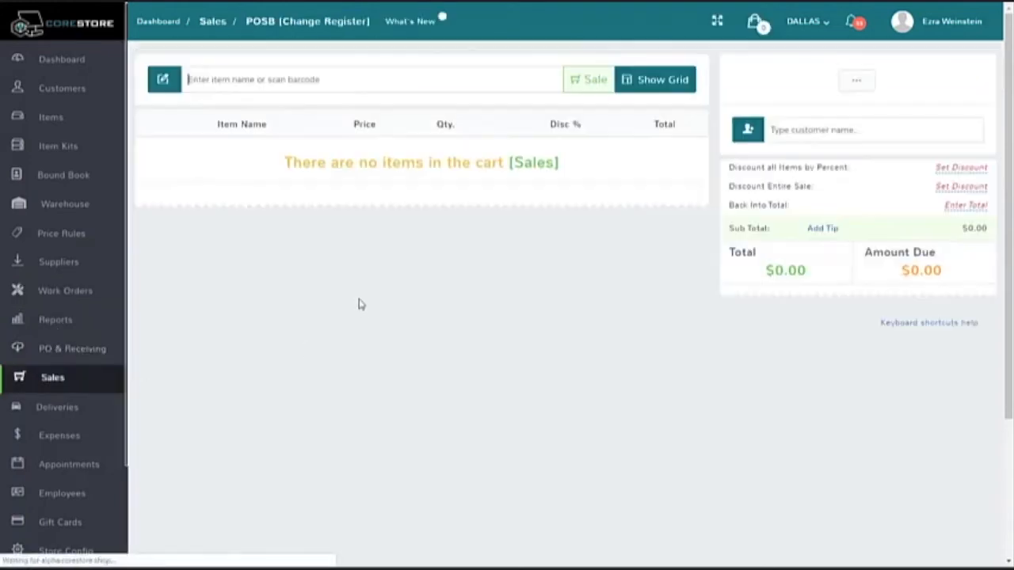
click(587, 83)
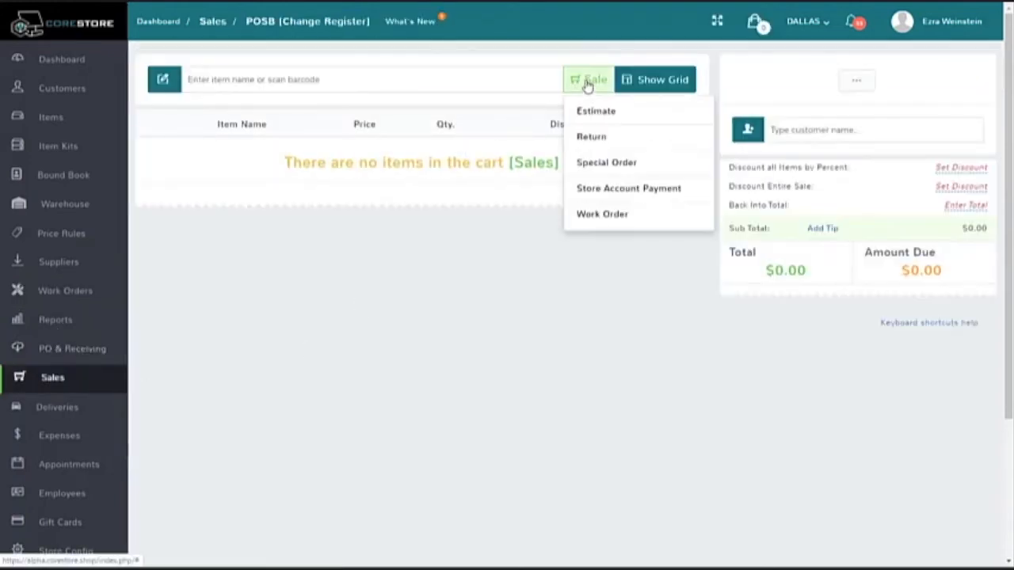
click(612, 218)
click(242, 86)
text(1)
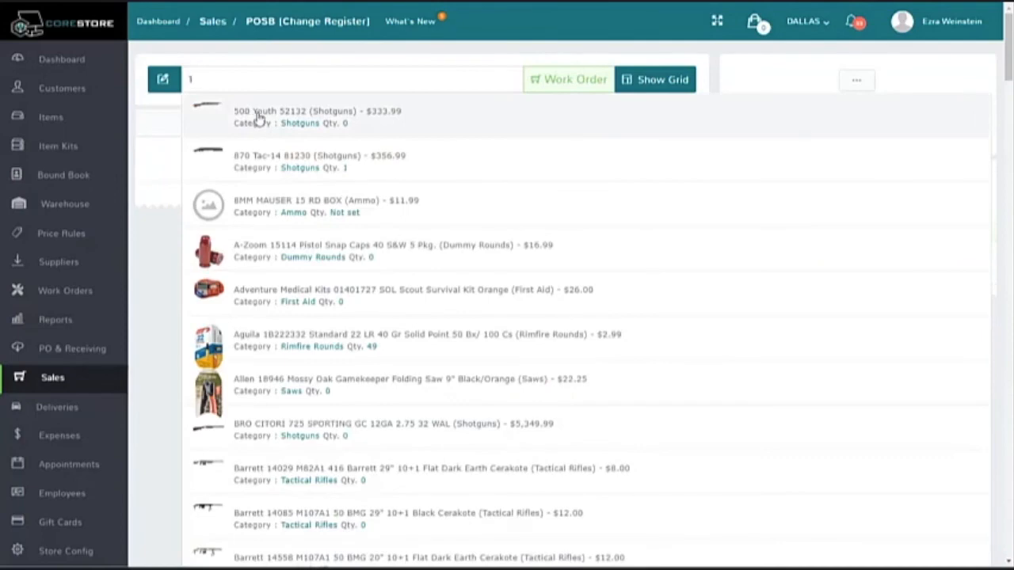
click(259, 118)
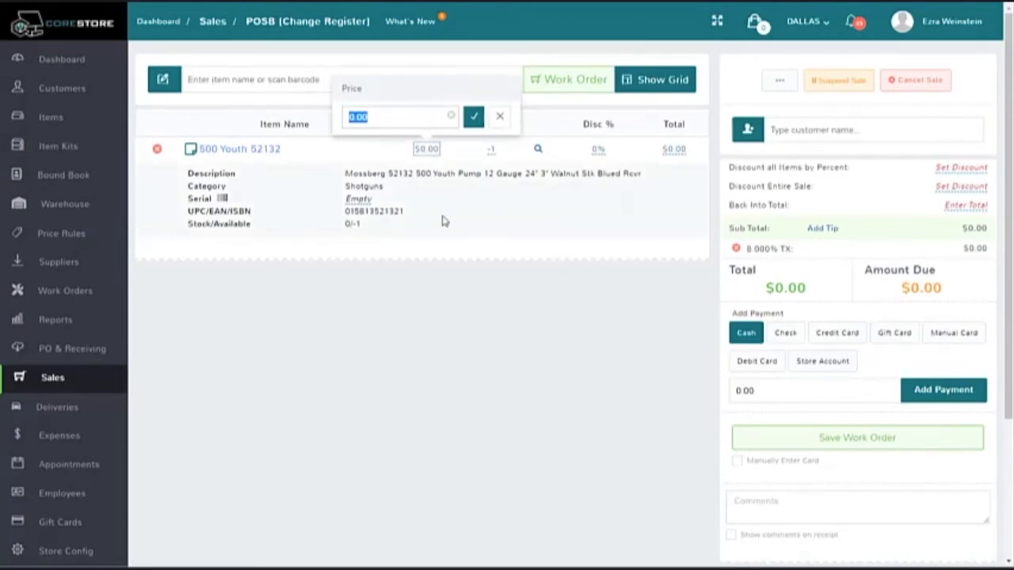
key(Return)
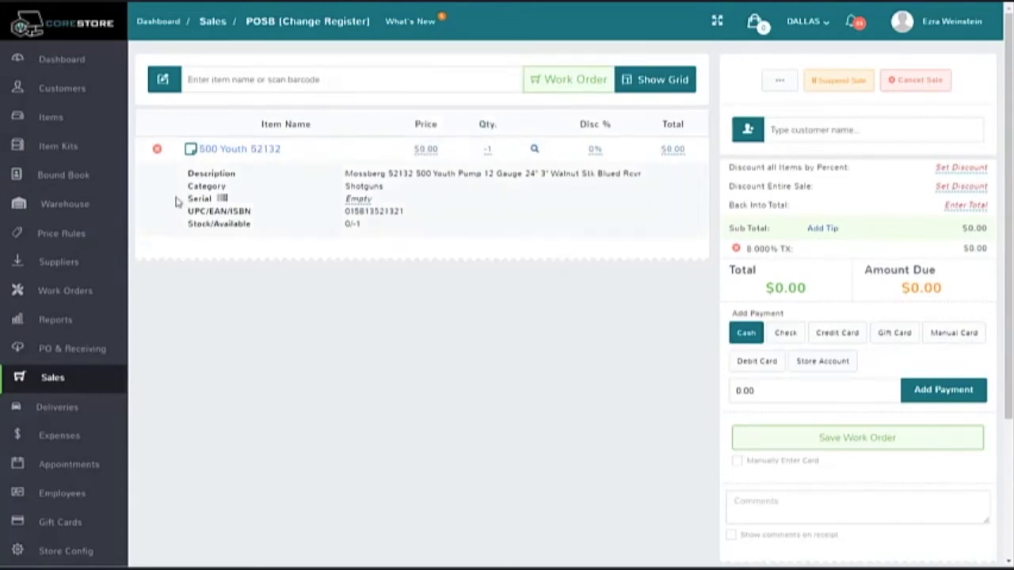
Step: Add the note "Trigger Problem" to the shotgun, with the detail "This firearm has a problem with the trigger getting stuck."
click(190, 152)
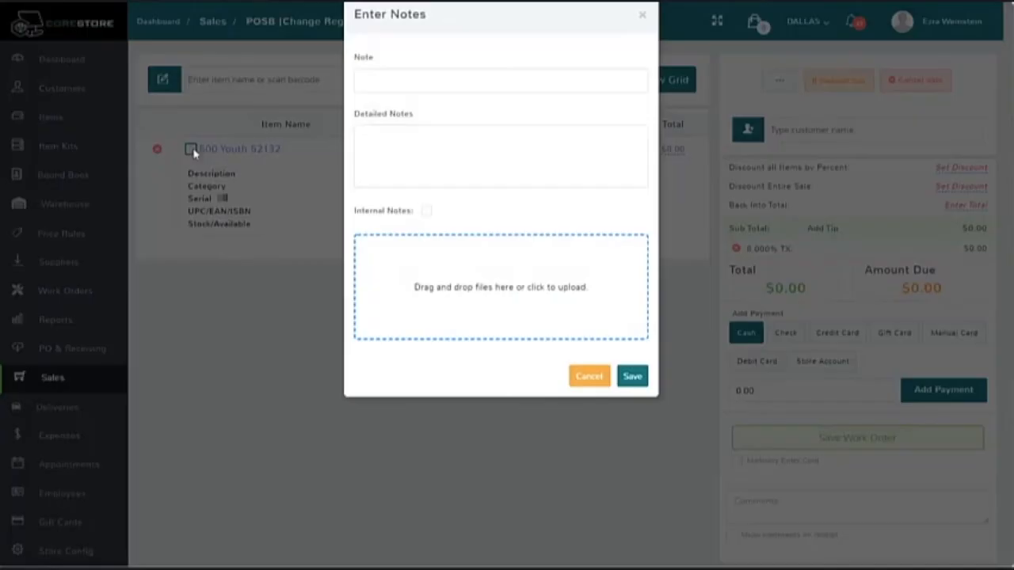
text(Trigger Problem)
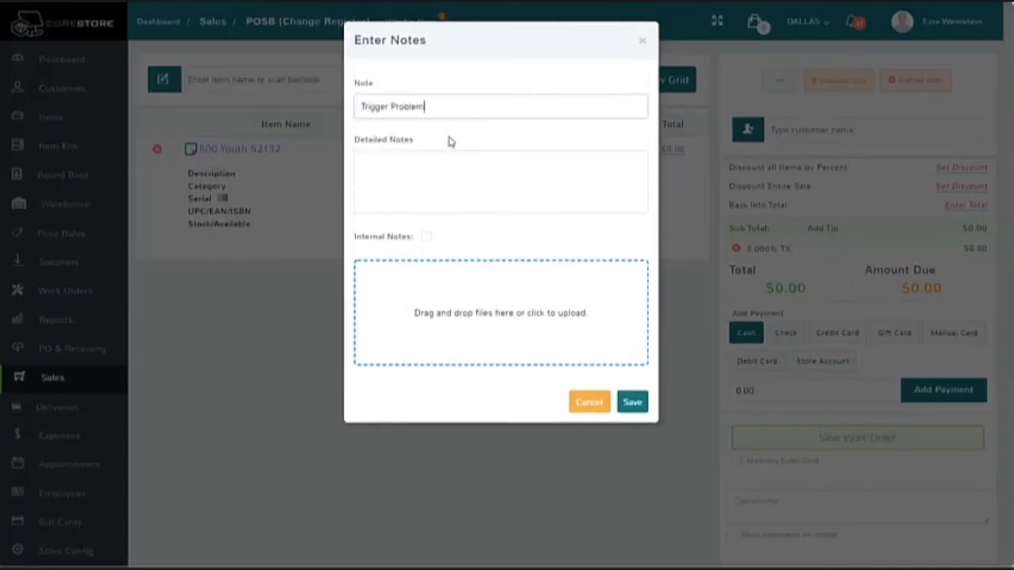
key(Tab)
text(This f)
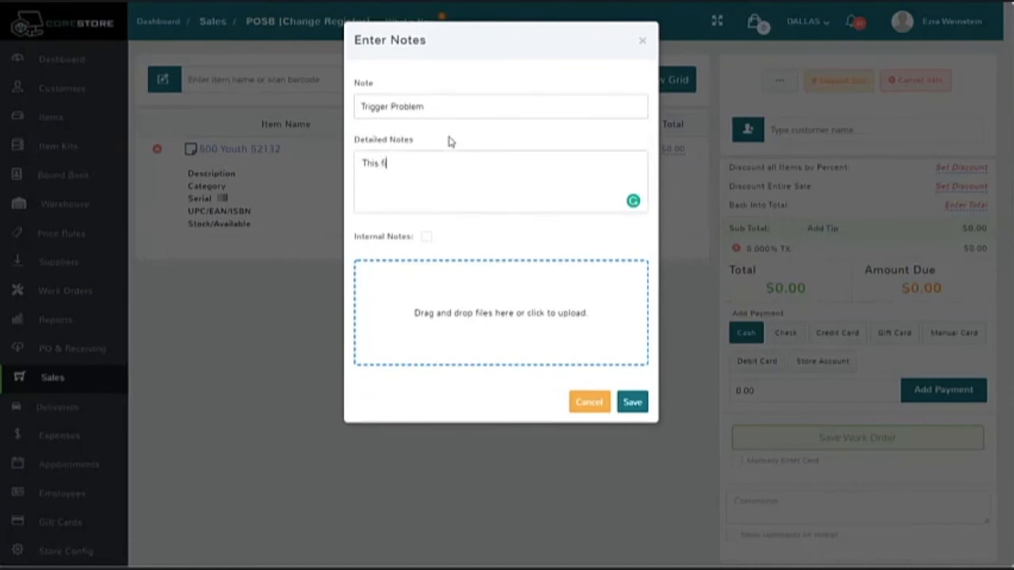
text(irearm has a problem with the trigger getting stuck.)
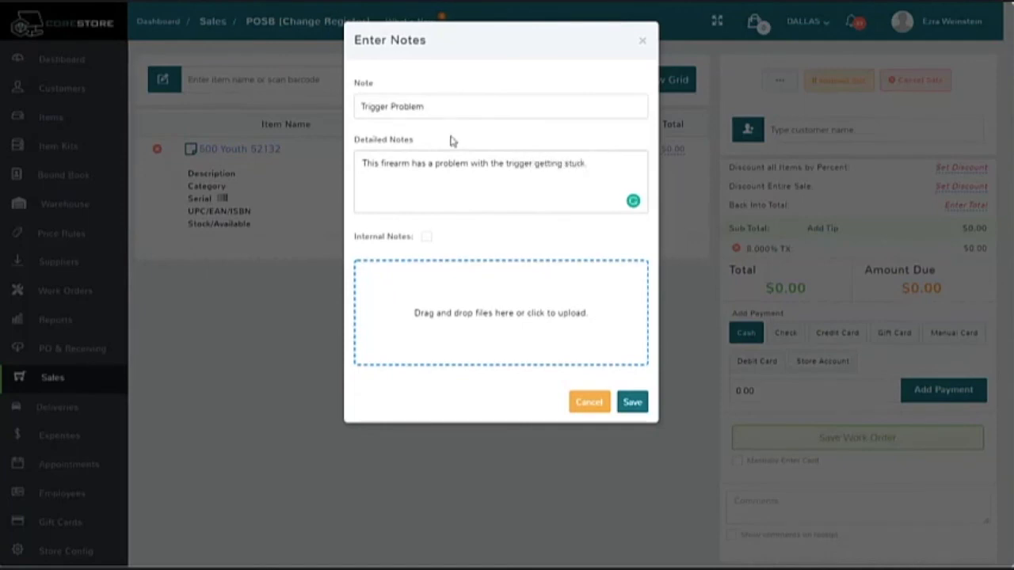
click(634, 403)
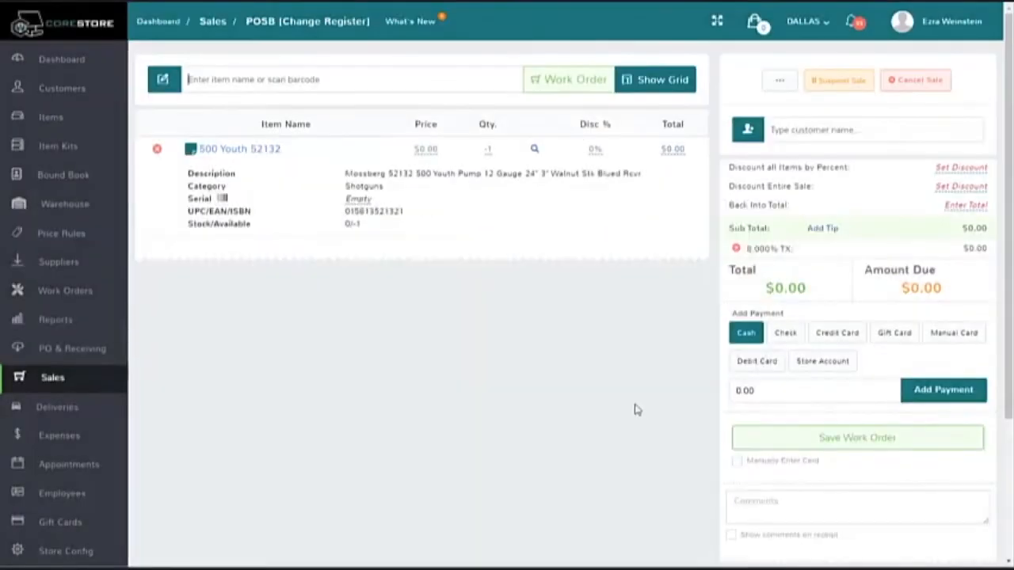
Step: Find the customer by first name and attach them to the work order
click(808, 132)
text(ezra)
click(819, 153)
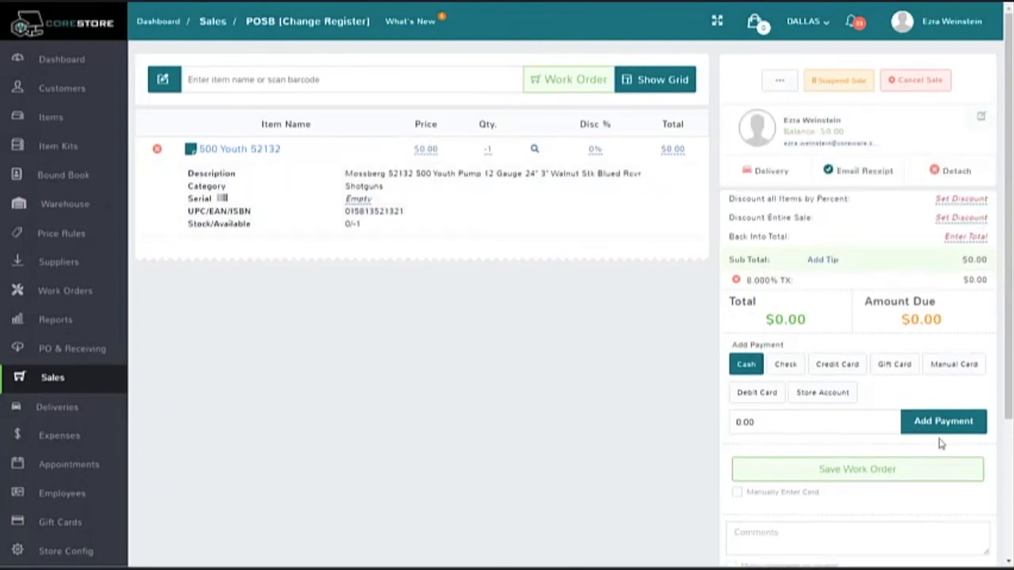
Step: Back out of submitting the work order and review the shotgun's note, including its internal option and file upload area
click(882, 474)
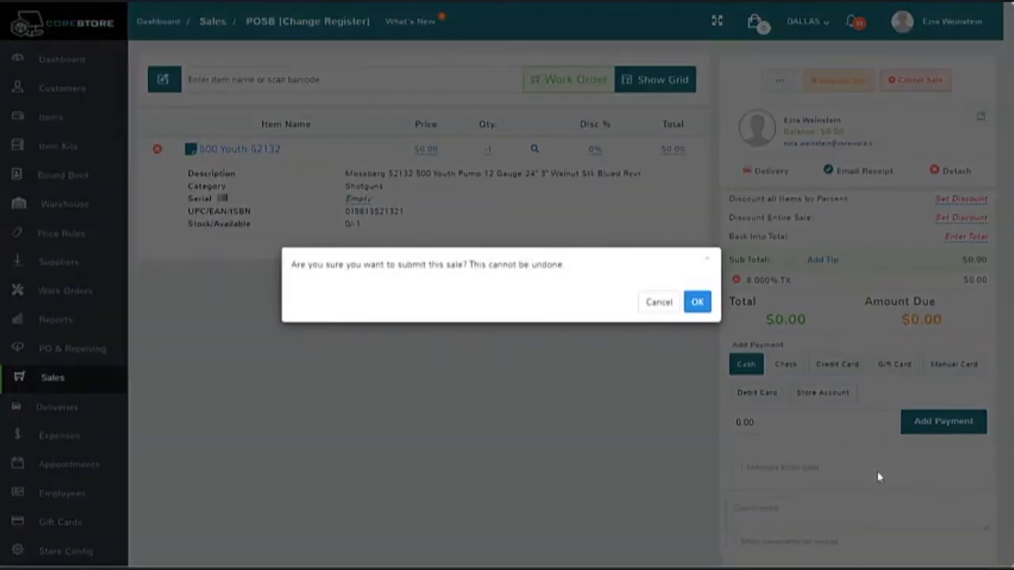
click(657, 309)
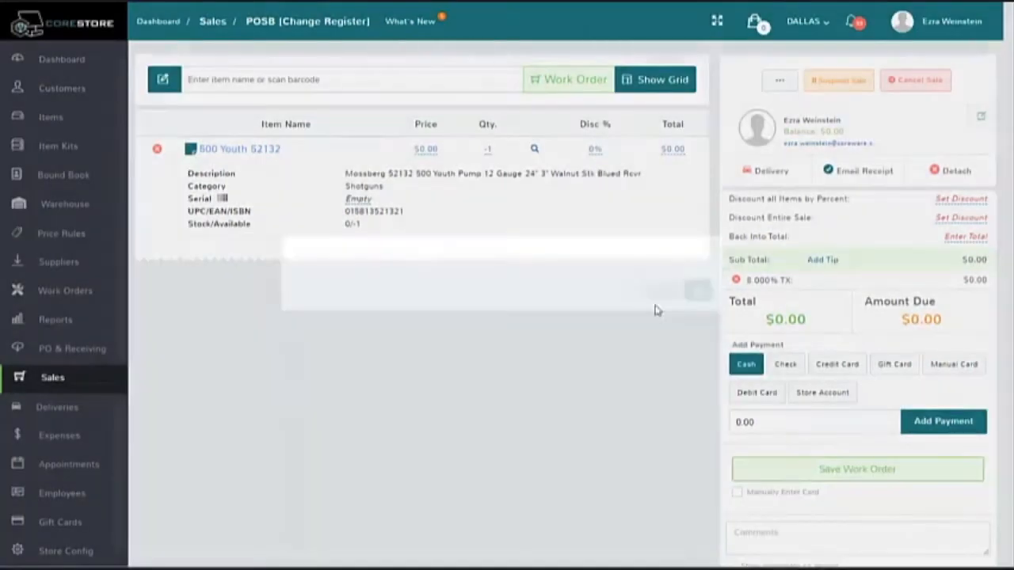
click(190, 151)
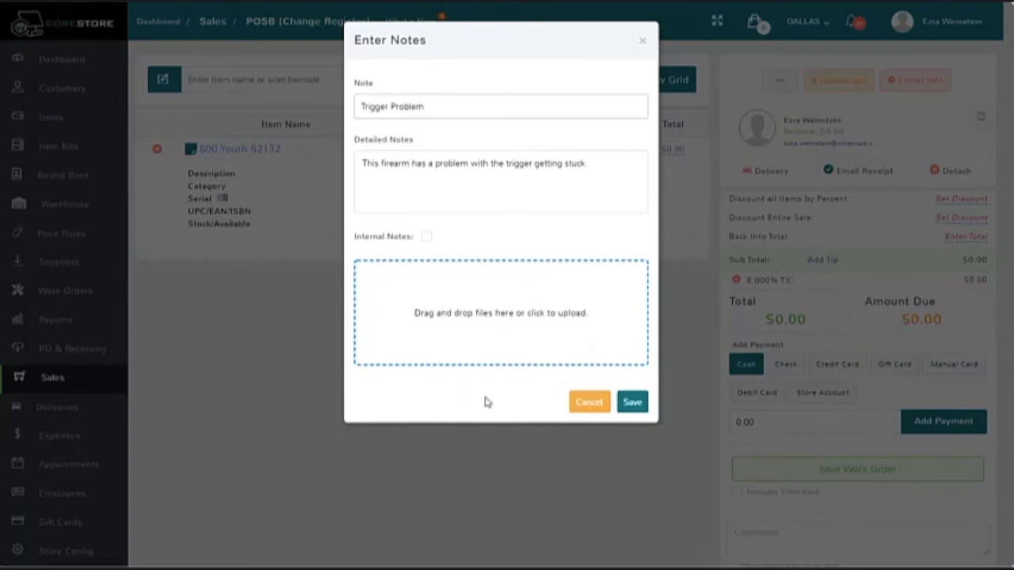
click(630, 401)
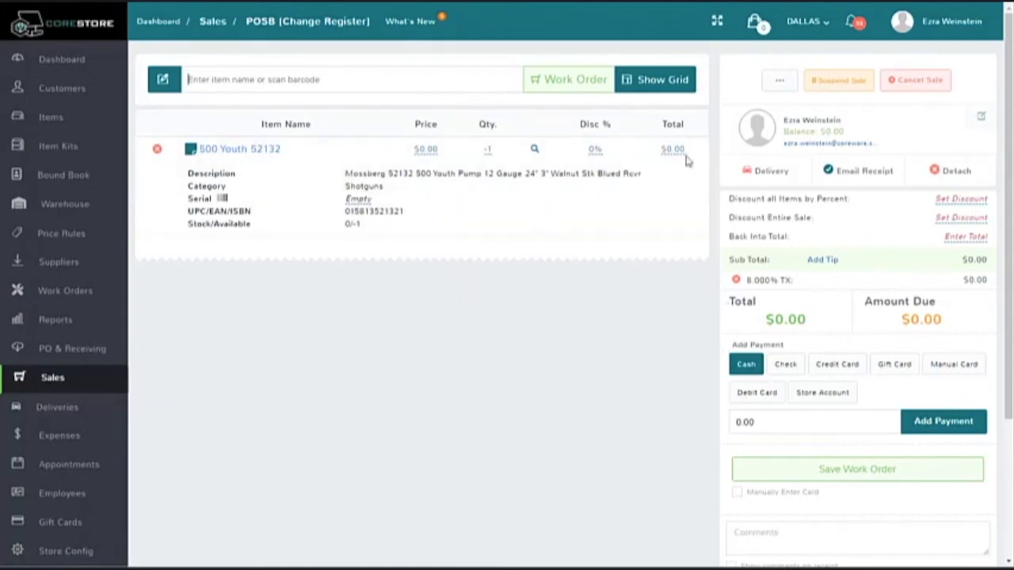
Step: Save and submit the work order, and examine the item description and notes on its receipt
click(884, 477)
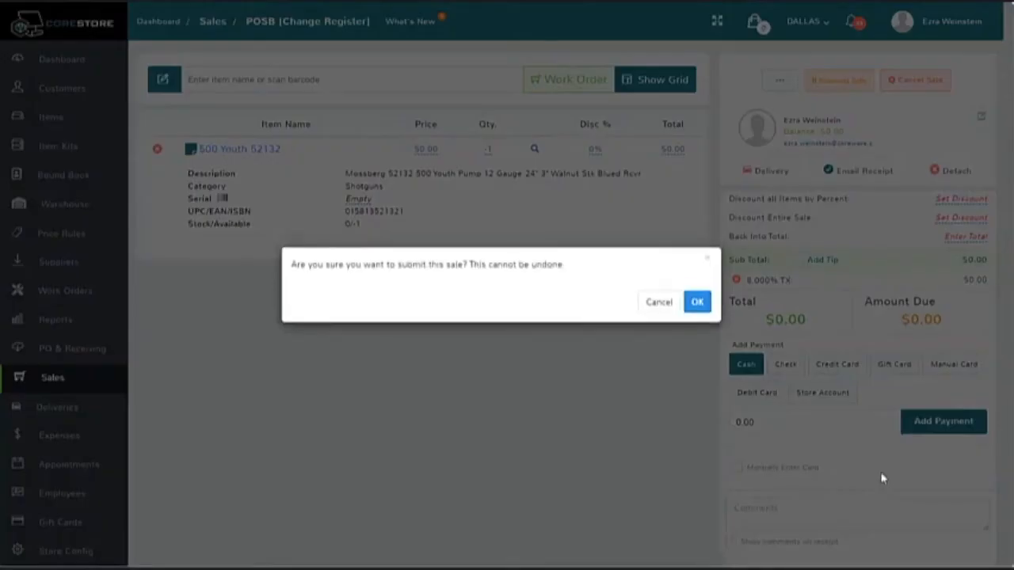
click(698, 304)
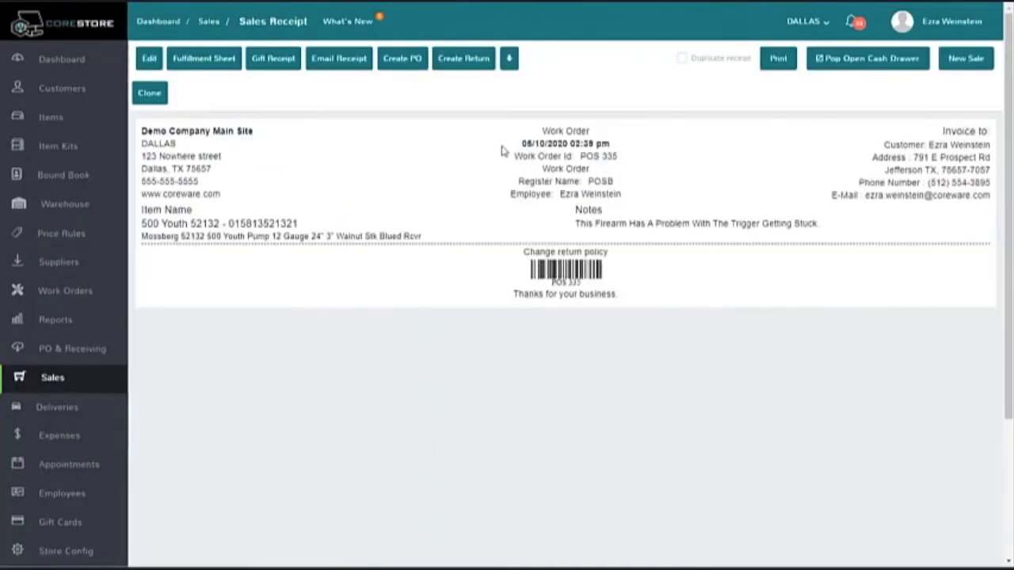
drag(537, 131, 630, 187)
drag(846, 230, 565, 217)
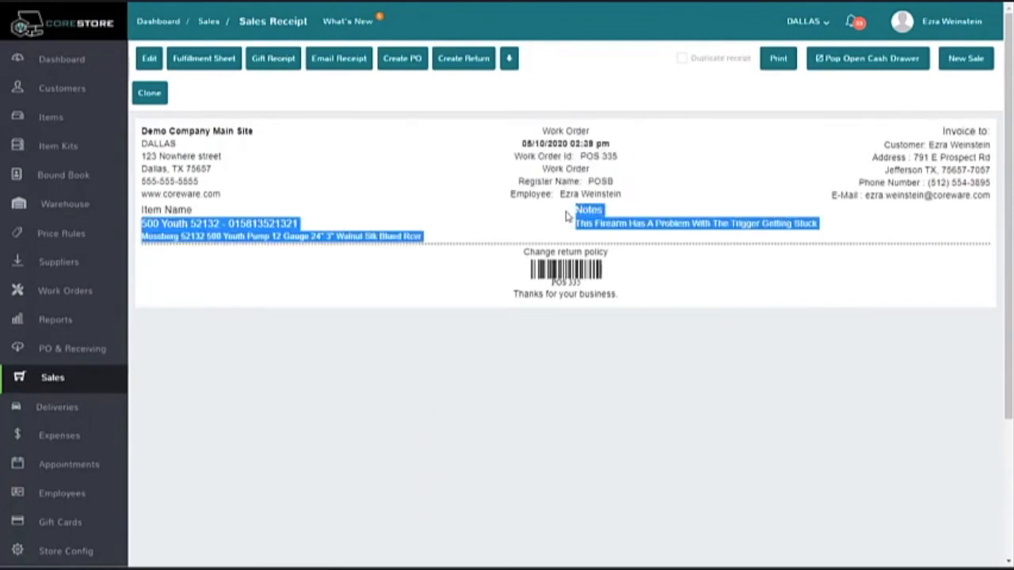
click(508, 224)
drag(428, 237, 144, 224)
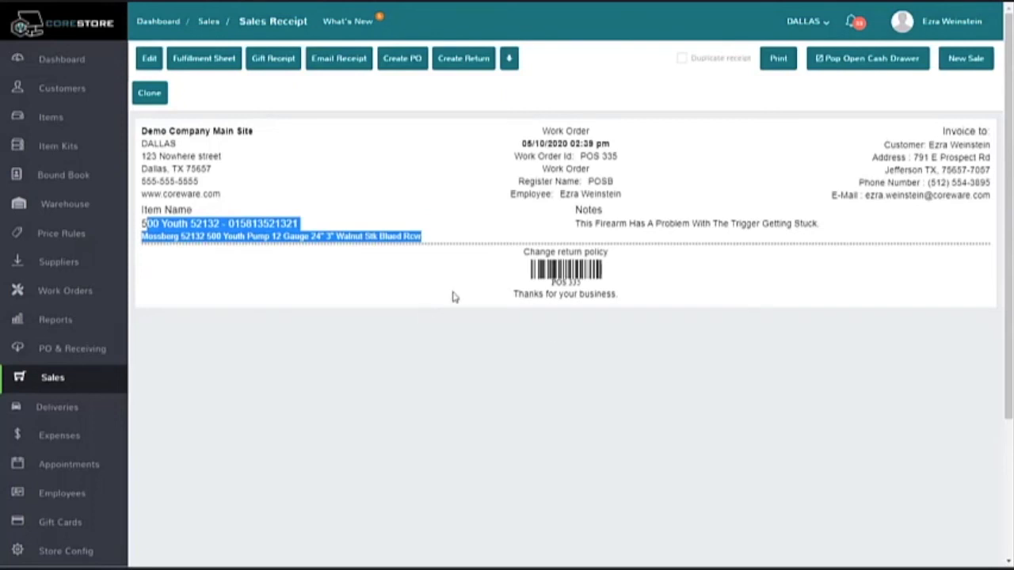
Step: Leave the work order receipt and open the work orders list
click(209, 22)
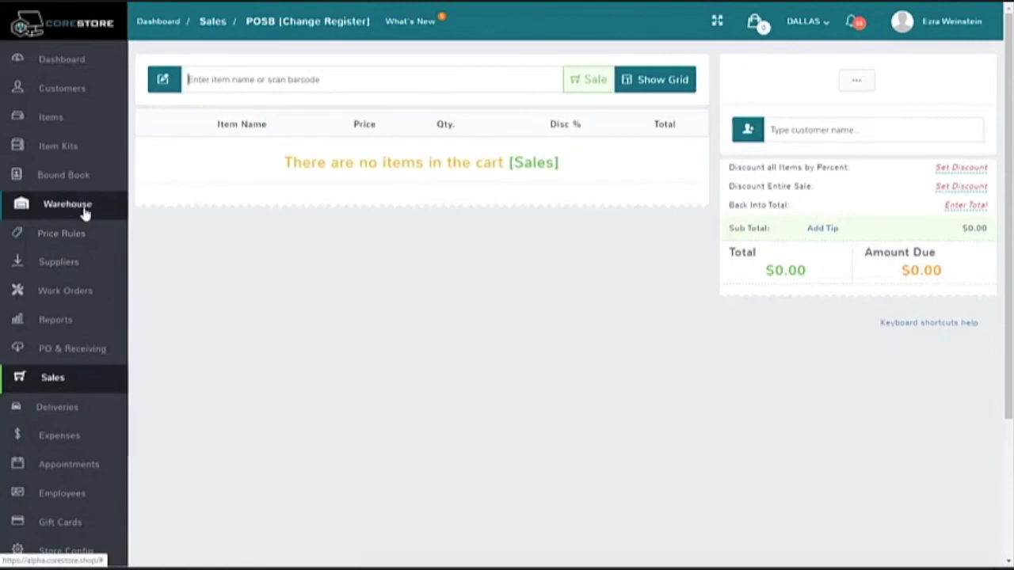
click(72, 299)
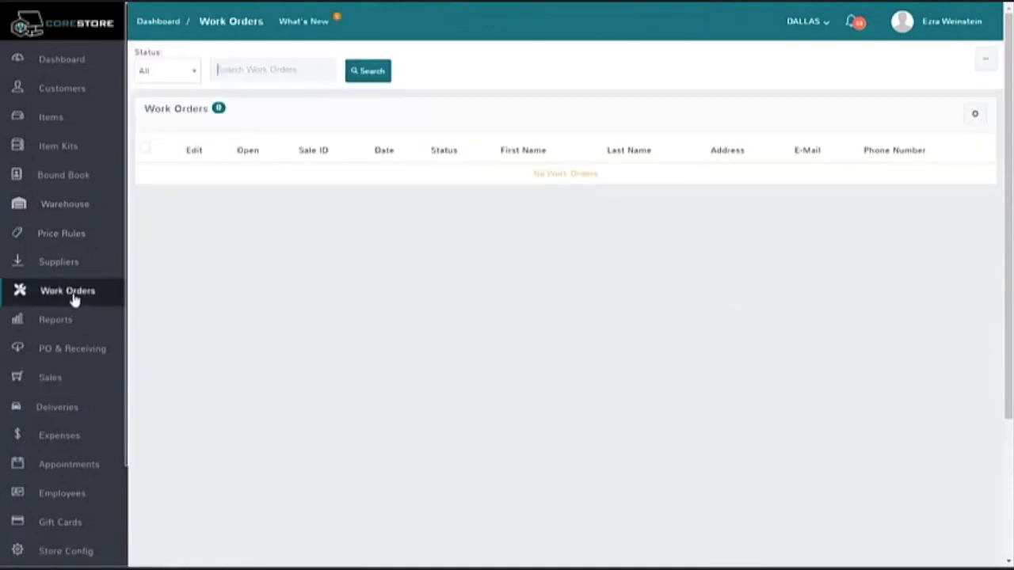